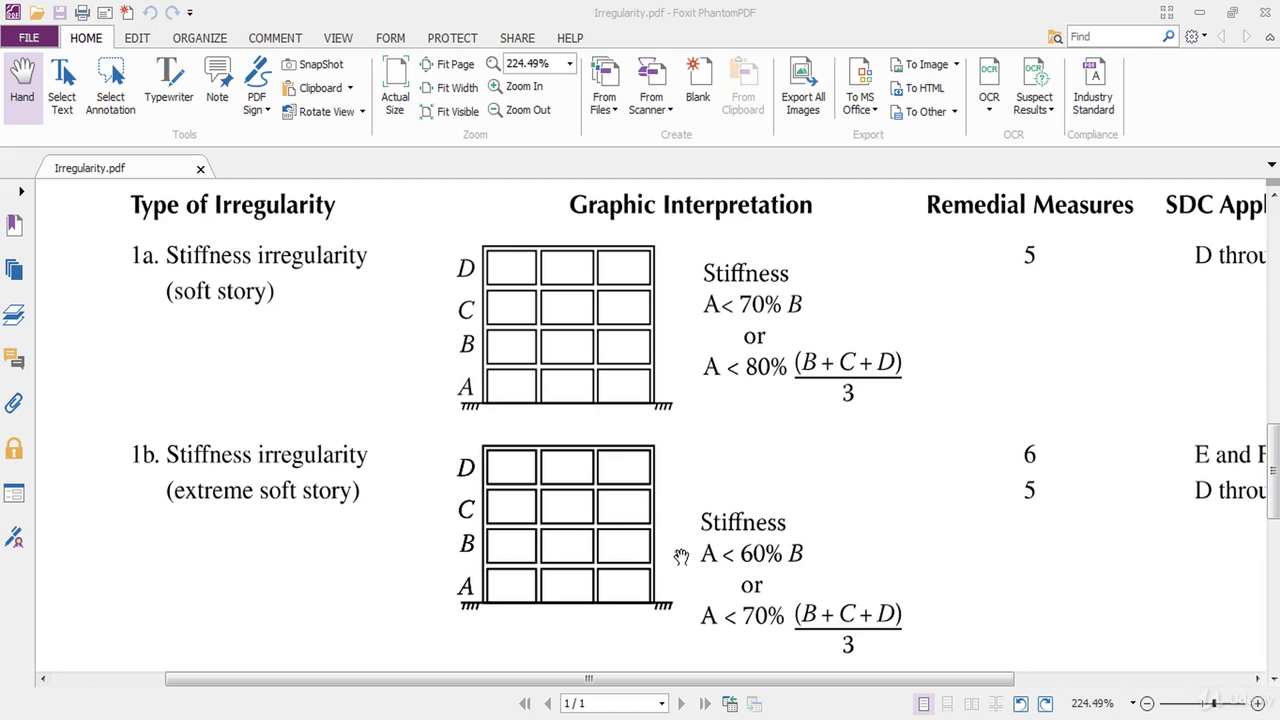
Step: Review the soft story and extreme soft story stiffness criteria in the irregularity PDF
drag(1273, 468, 1273, 461)
scroll(693, 466, up, 1)
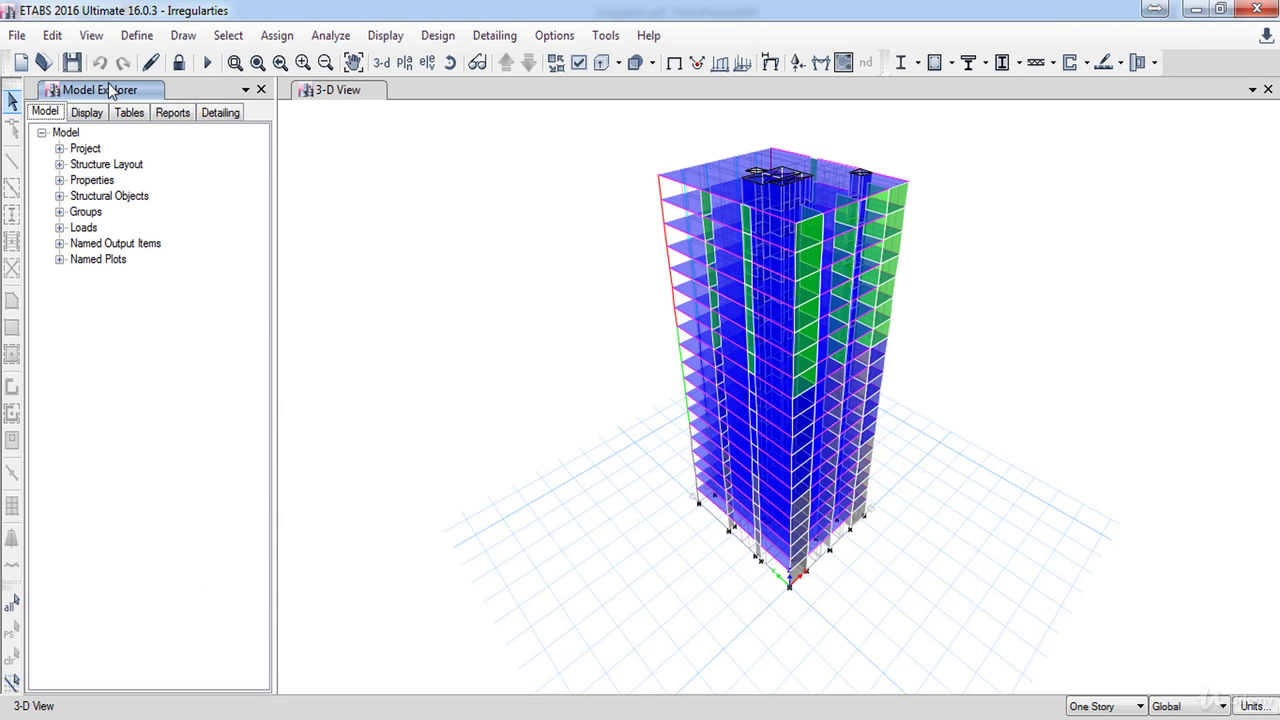
Step: Switch to ETABS, open the Story Stiffness table from the structure analysis results and enlarge its pane to show all stories
click(129, 113)
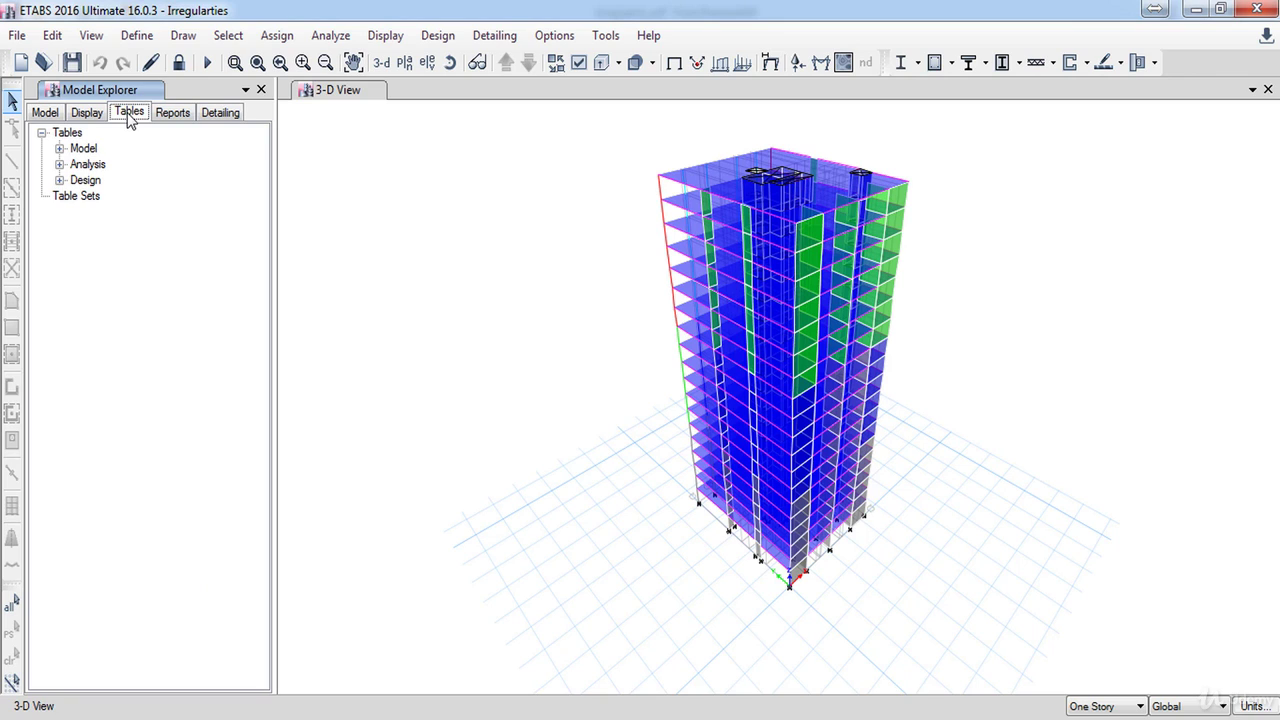
click(60, 165)
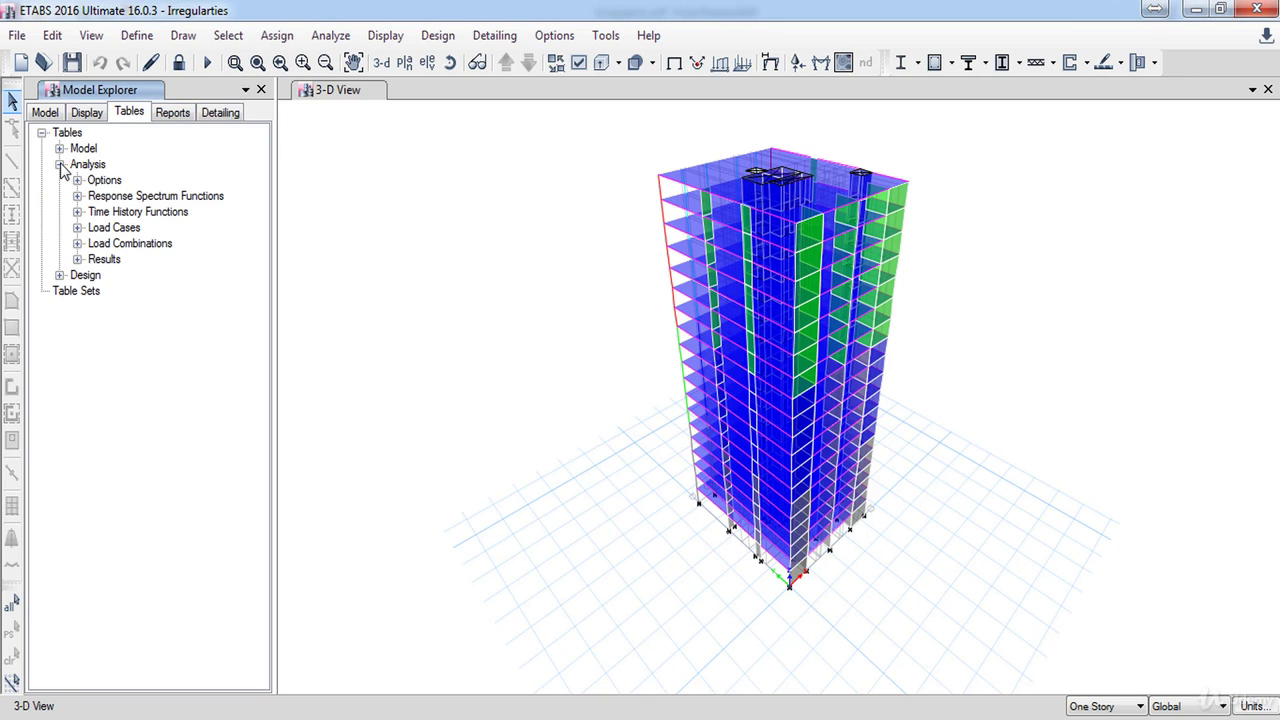
click(78, 259)
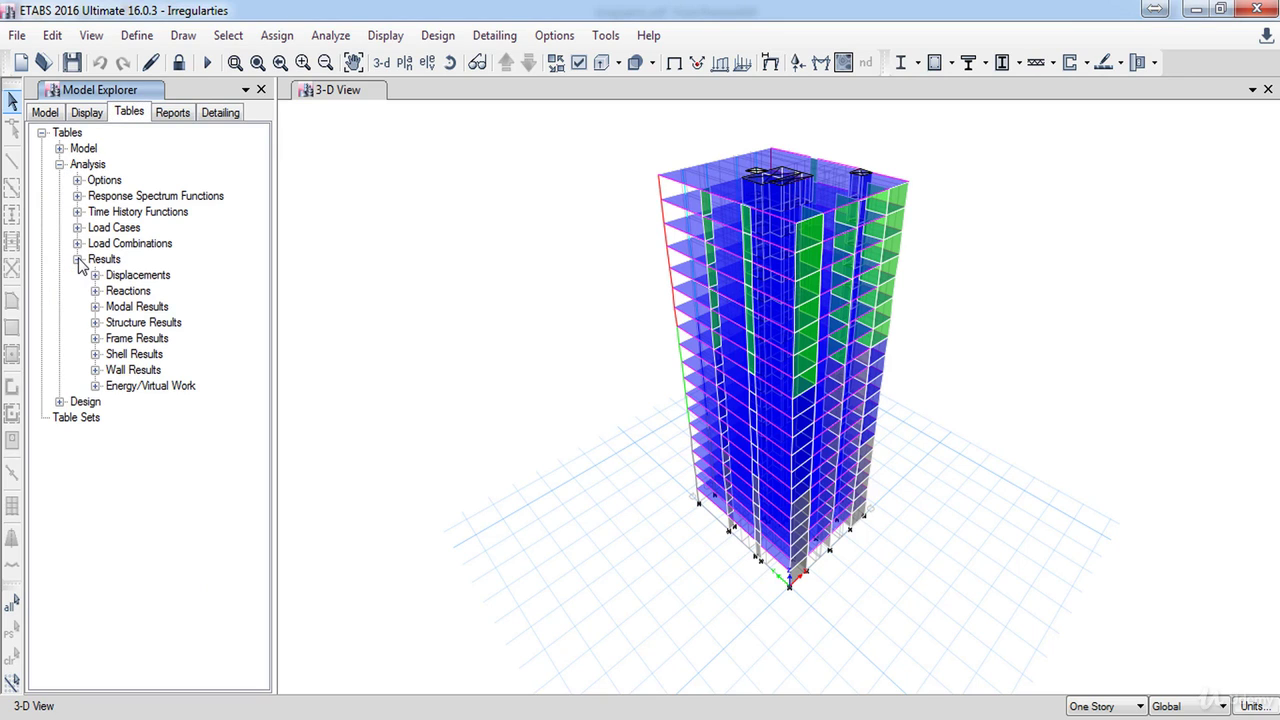
click(95, 323)
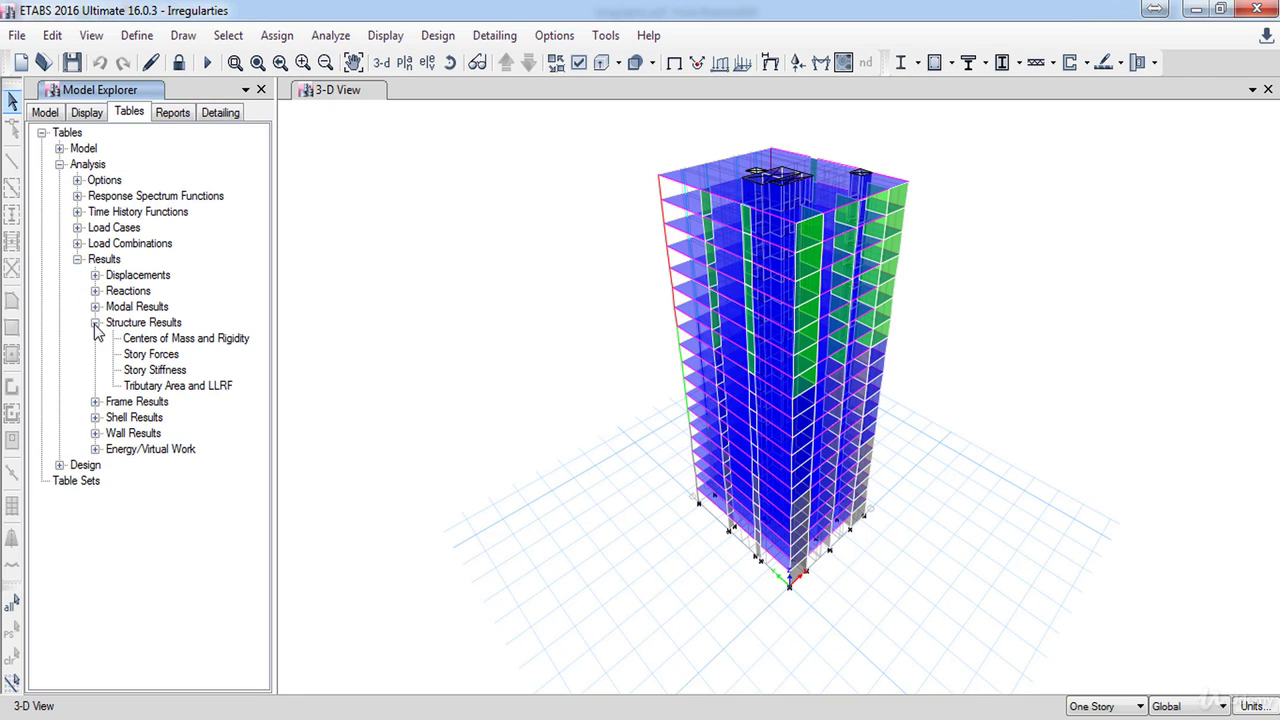
click(158, 373)
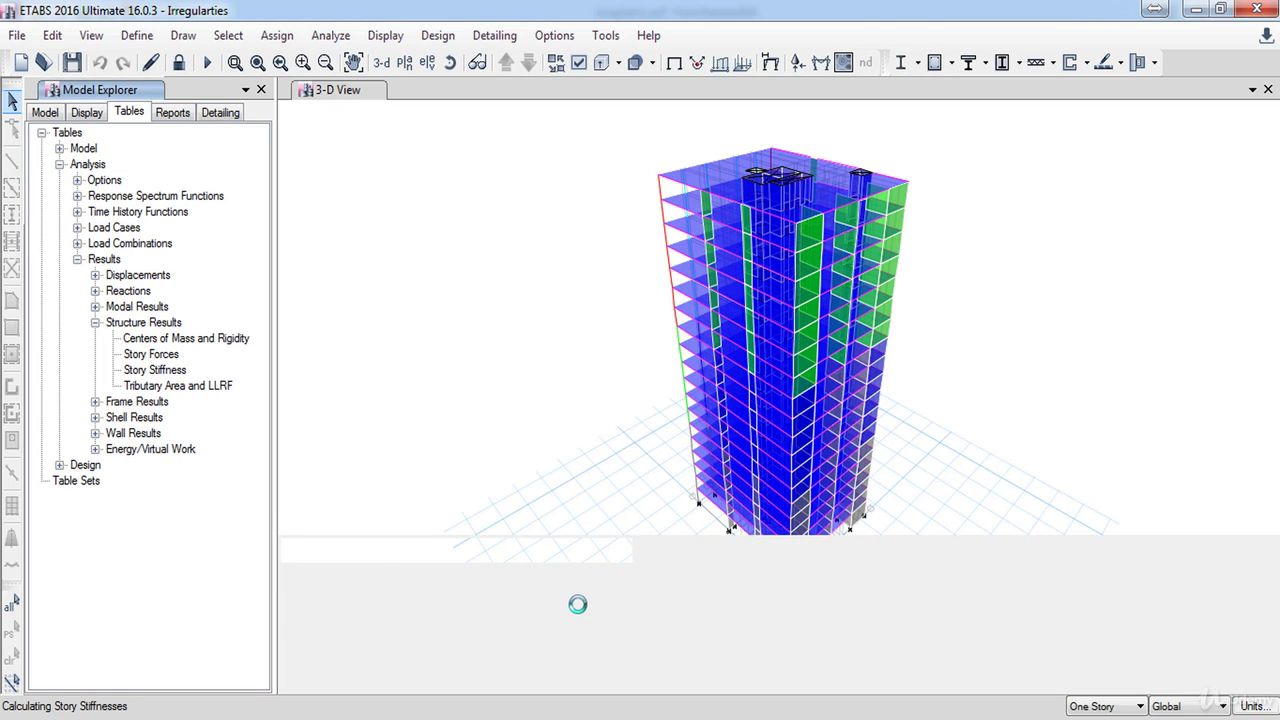
drag(620, 510, 618, 222)
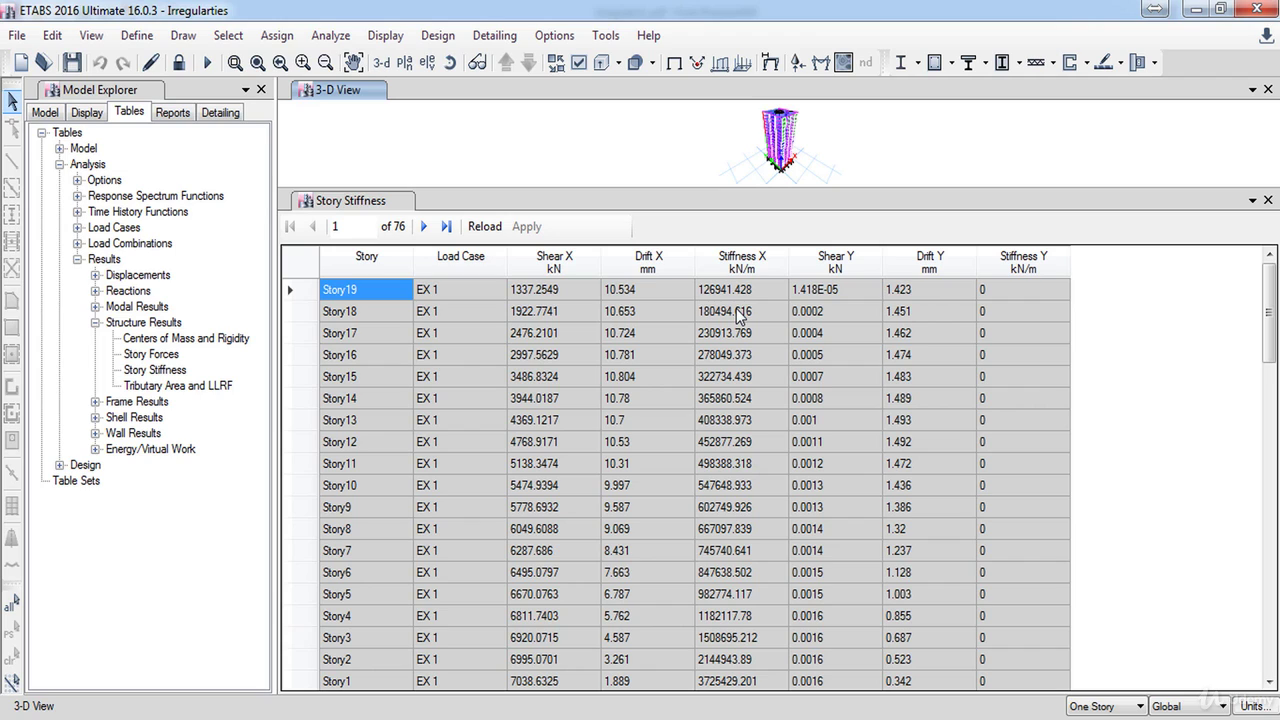
Step: Filter the Story Stiffness table by load case EX 1
right_click(474, 258)
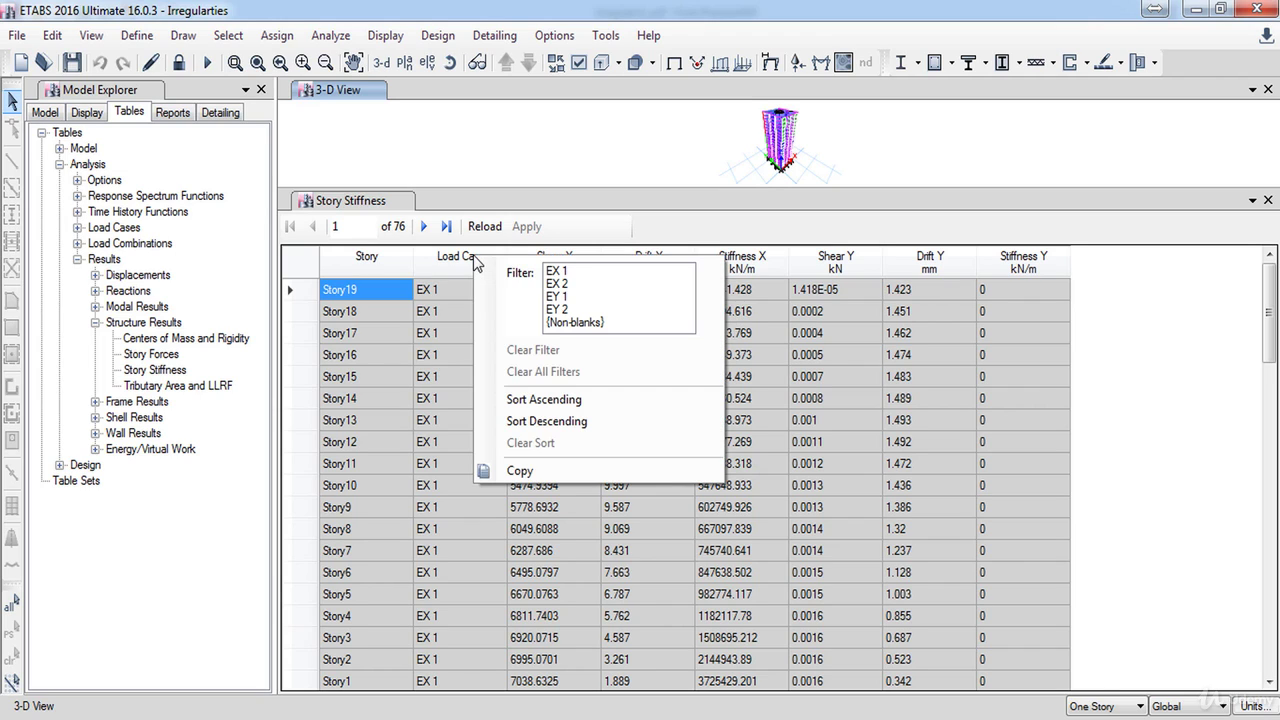
click(576, 272)
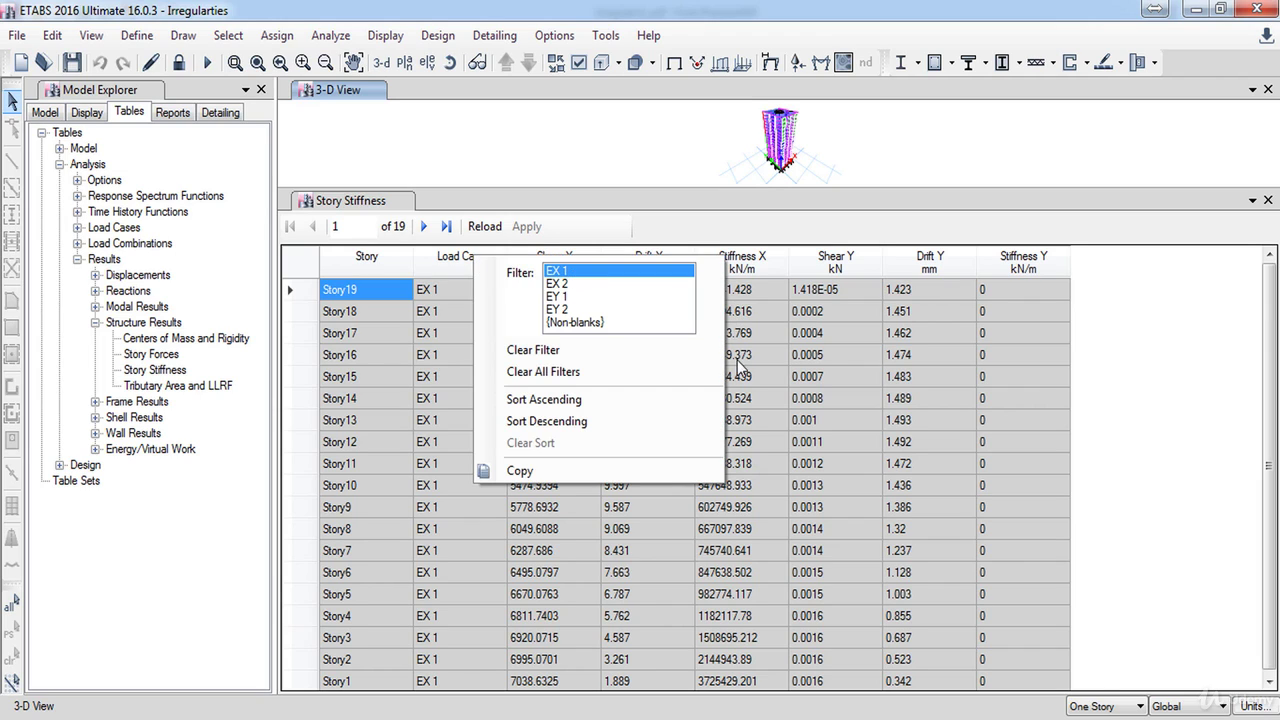
click(772, 378)
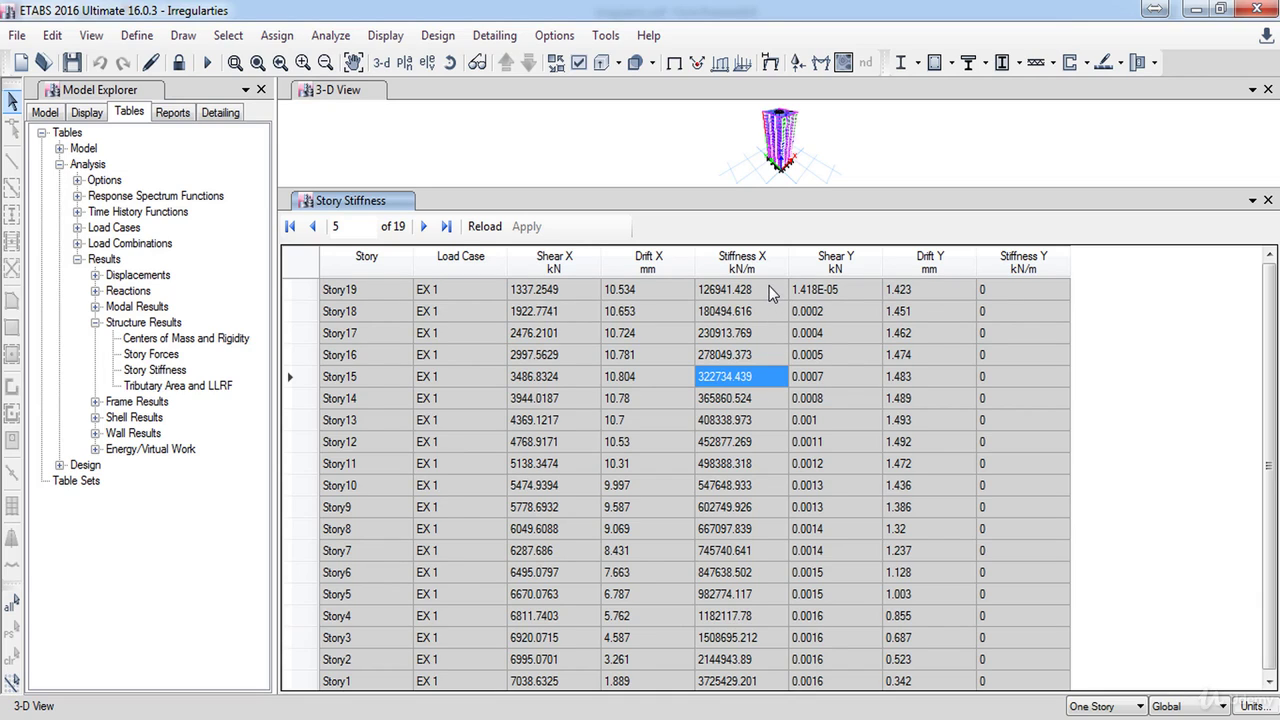
Step: Copy the Stiffness X values for Story19 through Story1
drag(772, 292, 762, 690)
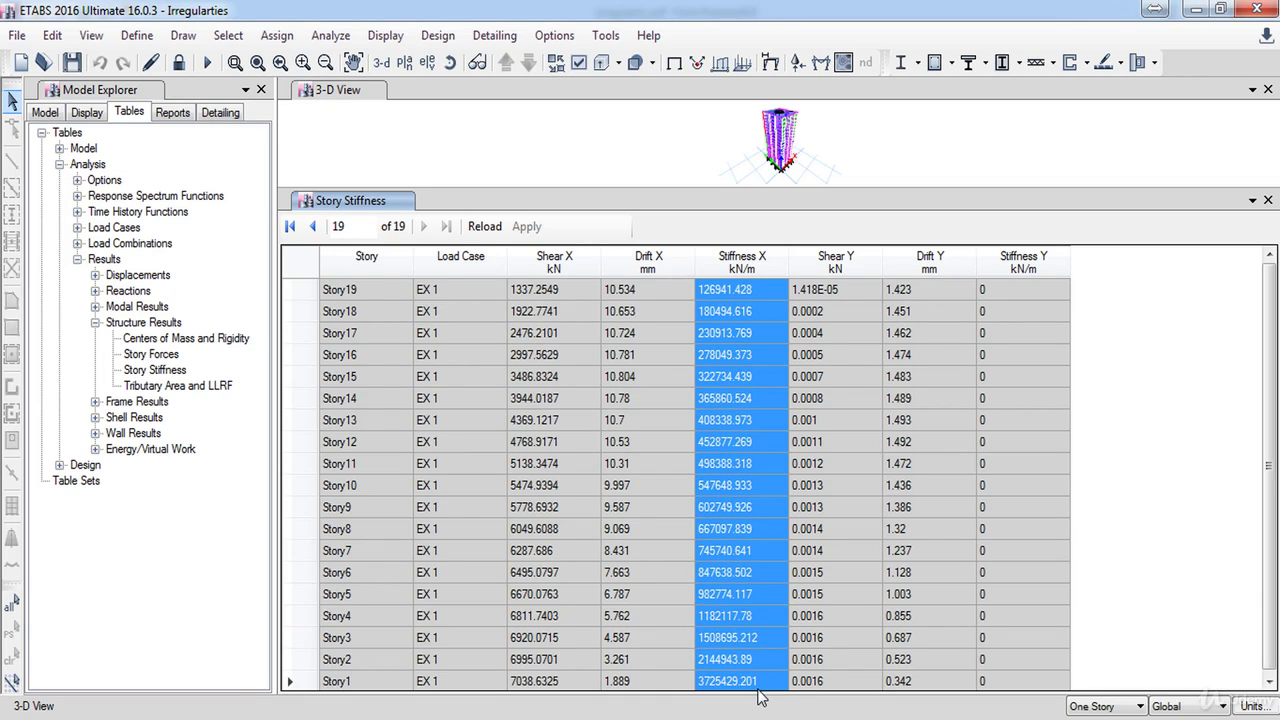
right_click(755, 341)
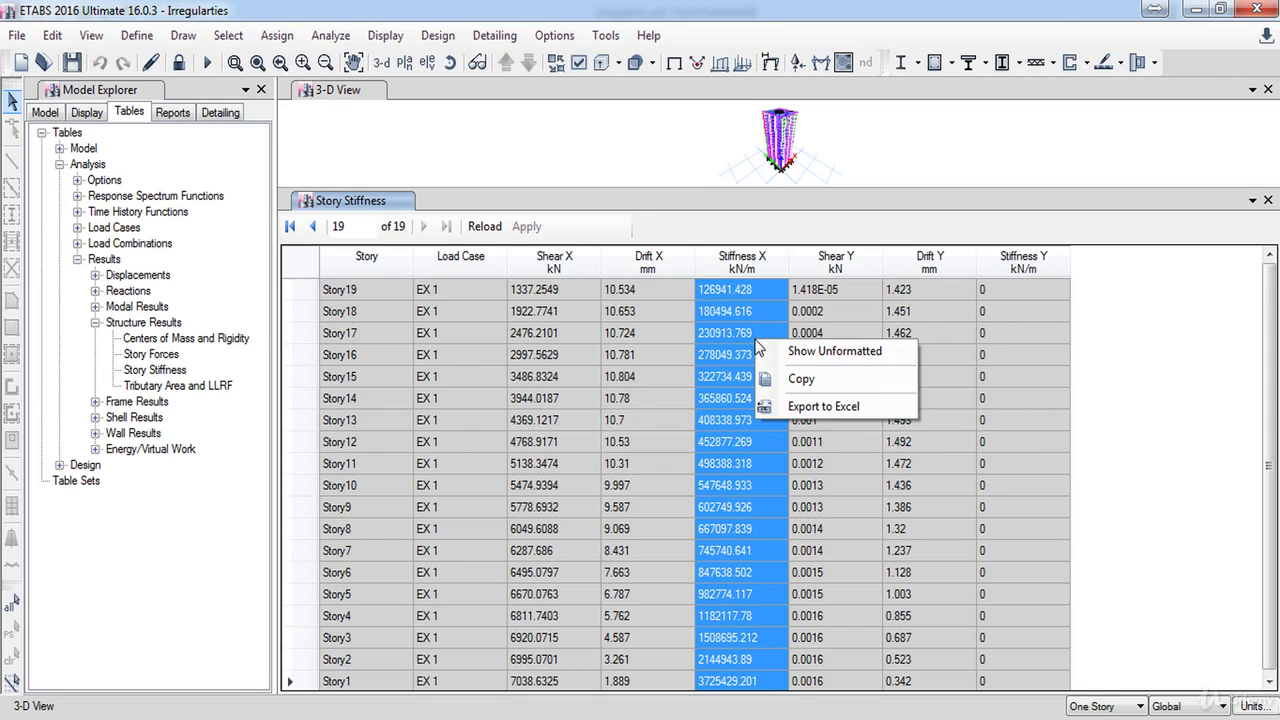
click(800, 380)
Step: Switch to the Irregularity workbook in Excel and paste the values as Text into the Stiffness X1 column, starting at C5 of Soft story X
click(361, 715)
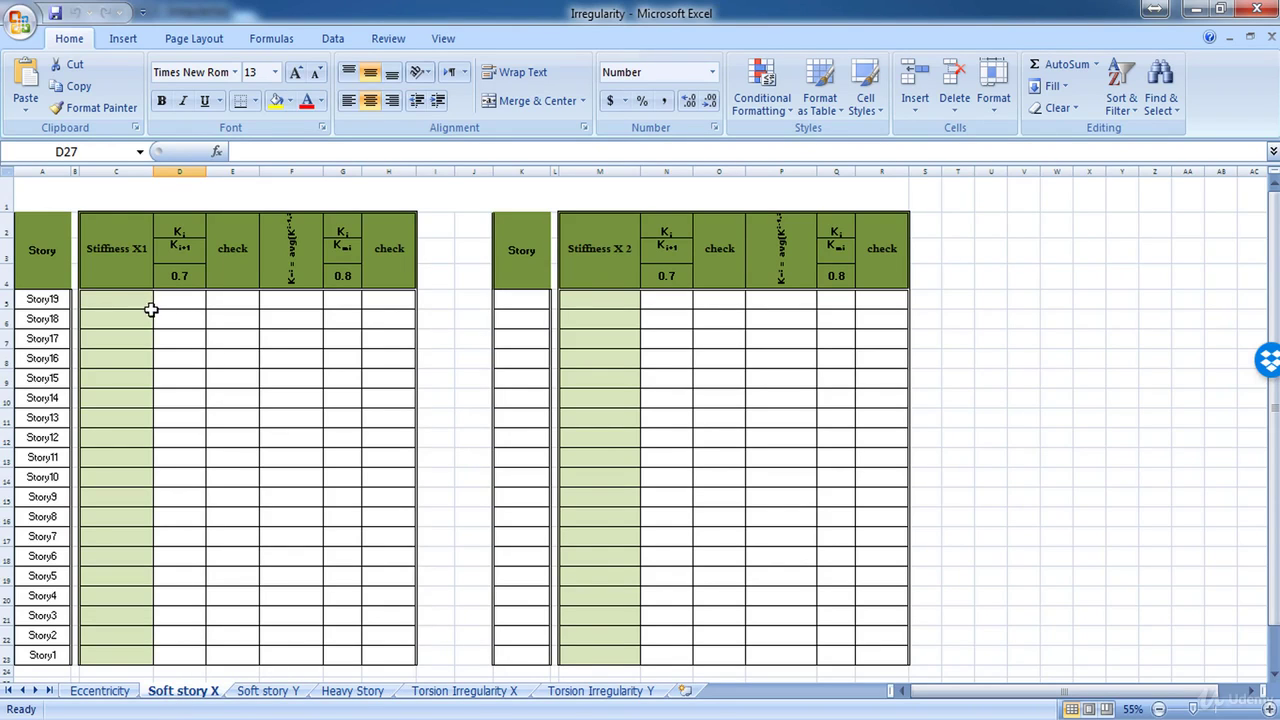
right_click(129, 301)
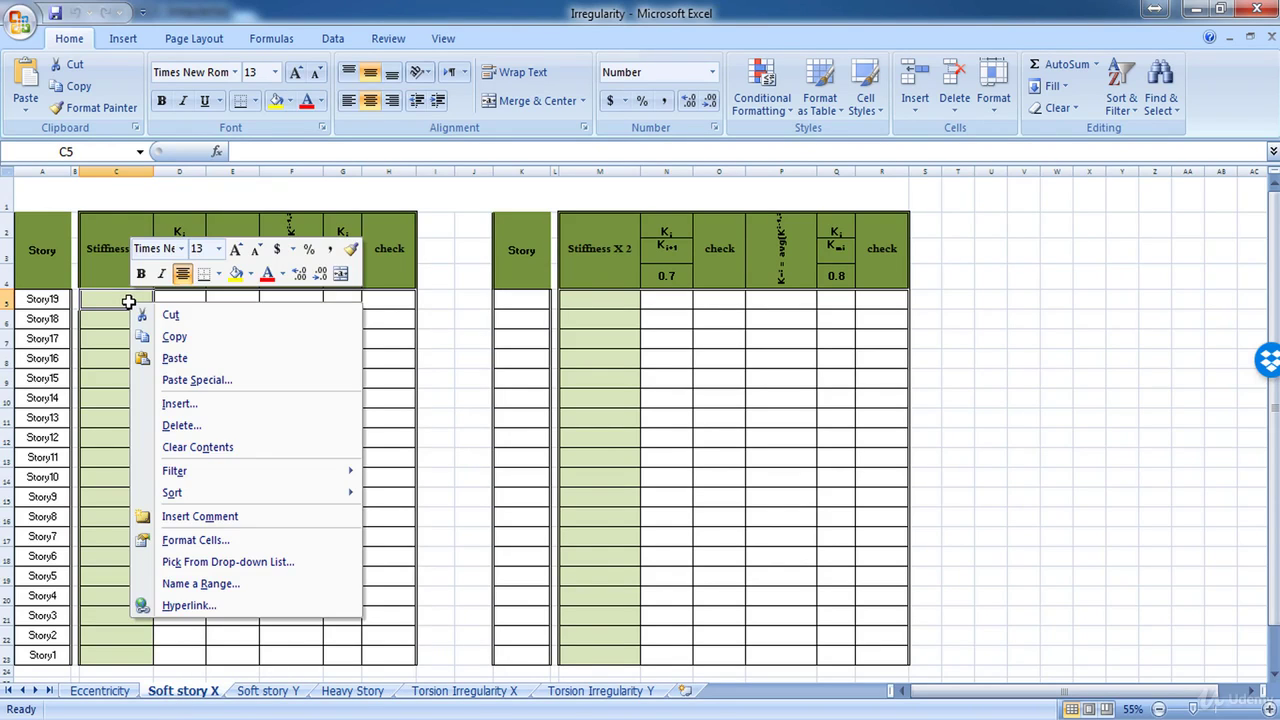
click(200, 380)
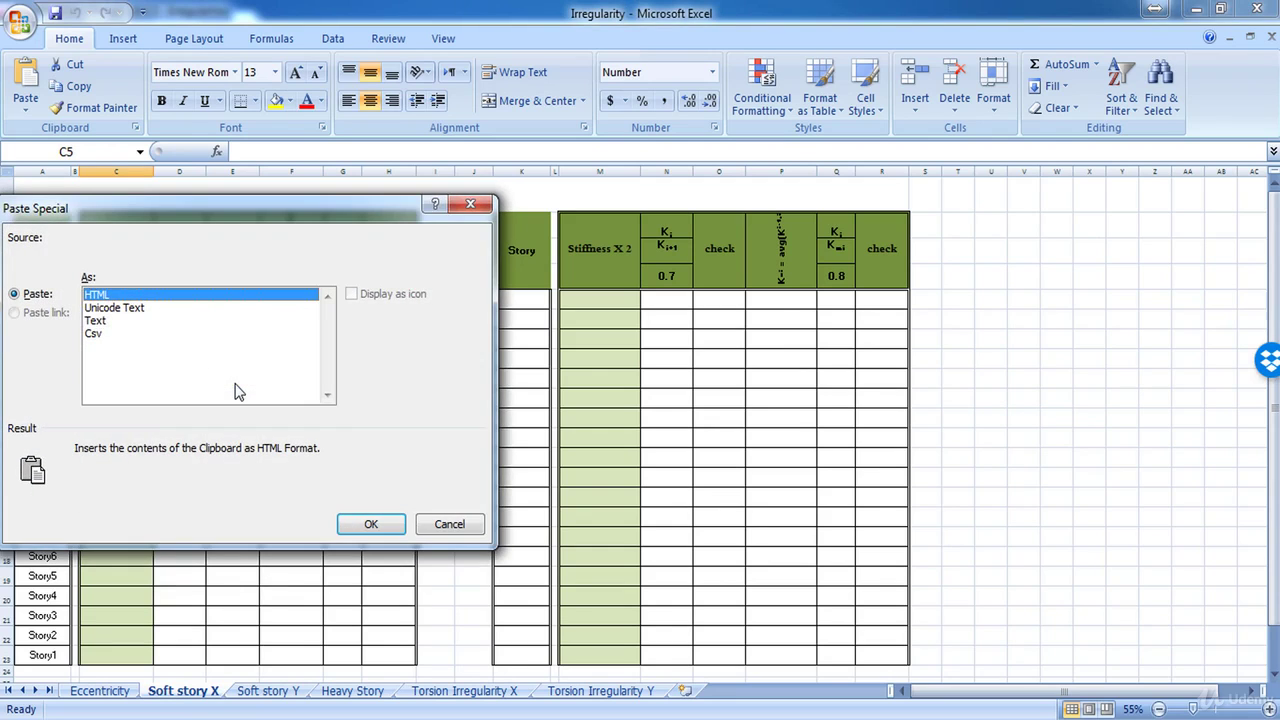
click(116, 322)
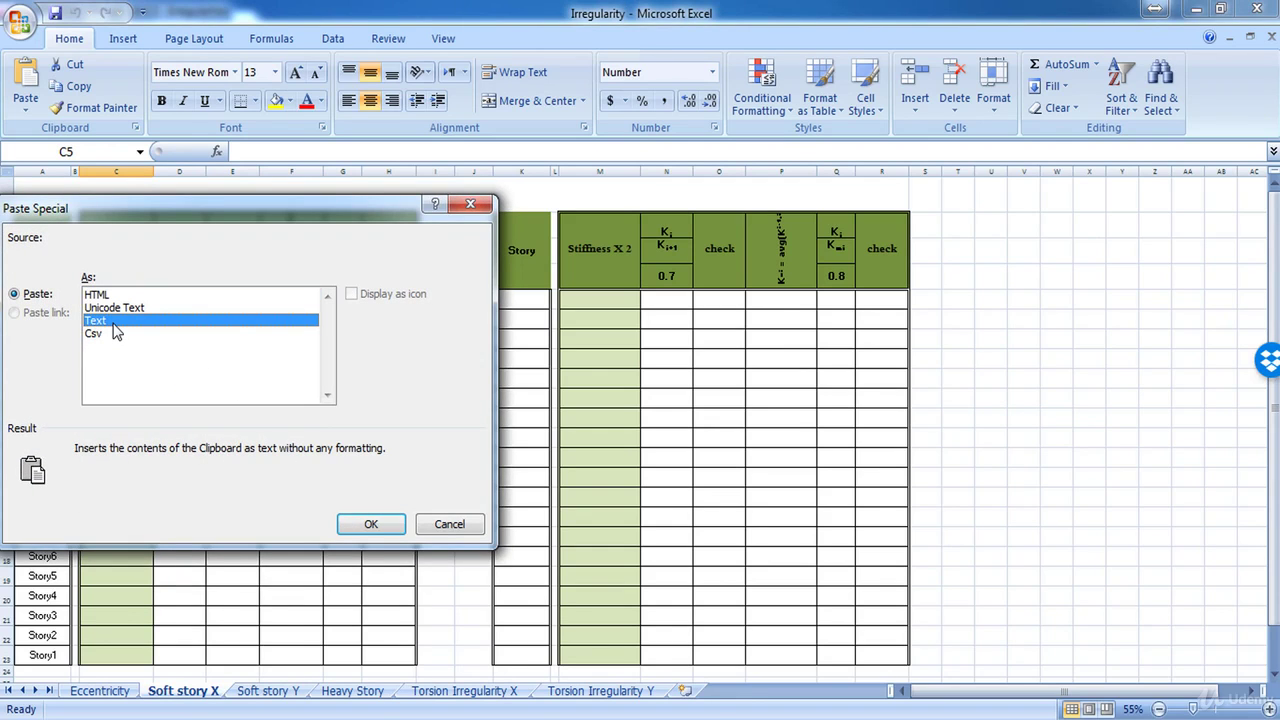
click(366, 524)
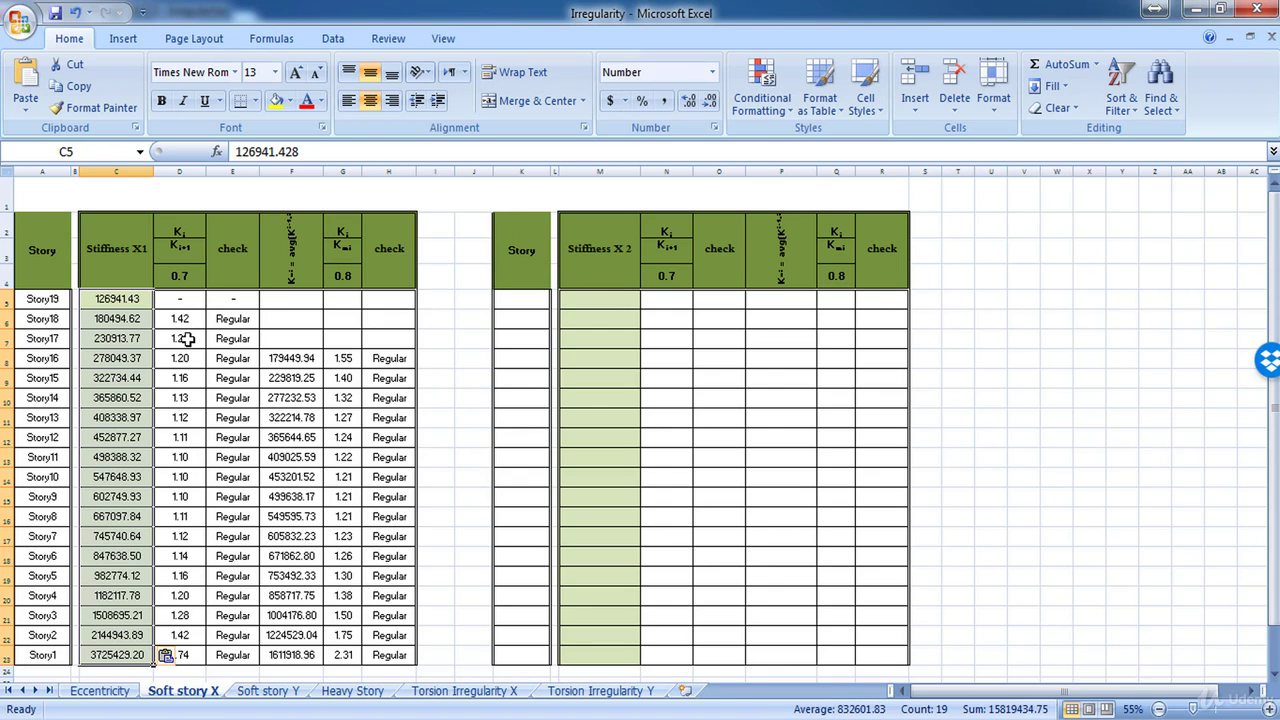
Step: Inspect the adjacent-story and average stiffness ratio formulas for the upper stories in the Stiffness X1 table
click(187, 339)
click(196, 359)
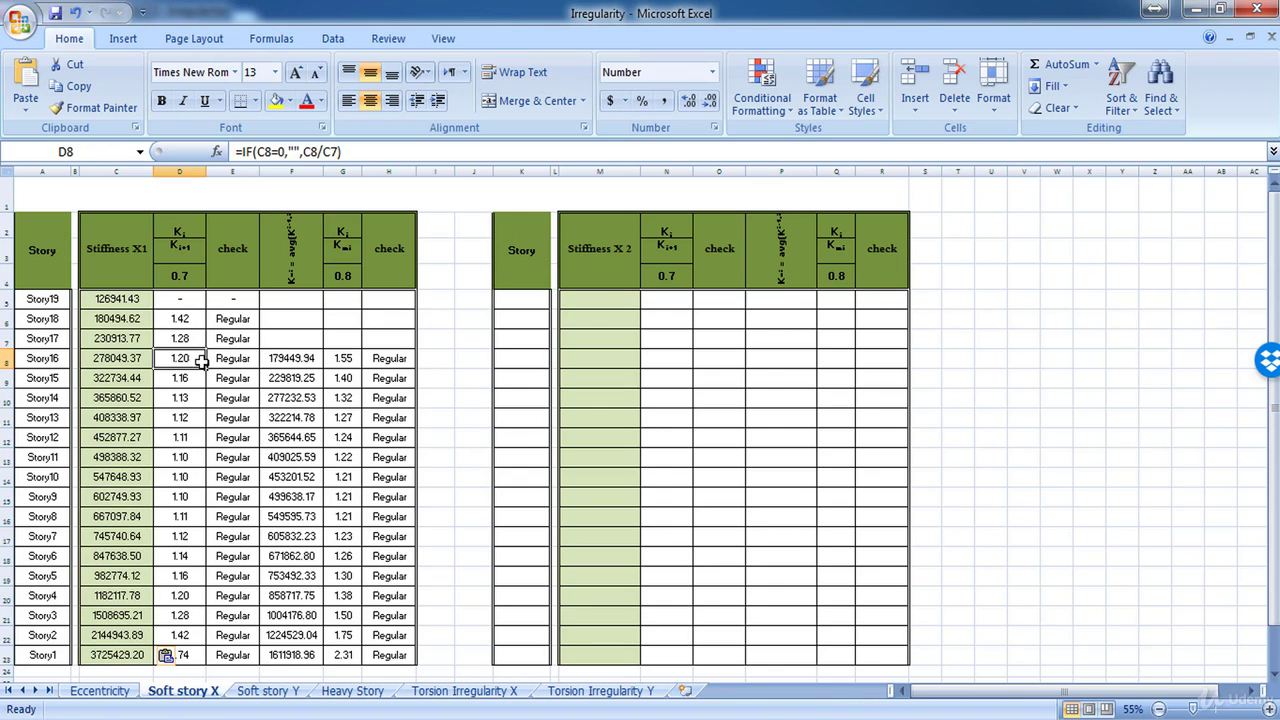
click(343, 359)
Step: Test the Story15 irregularity check by entering trial ratios 0.8 and 0.7 in G9, and undo both entries
click(344, 380)
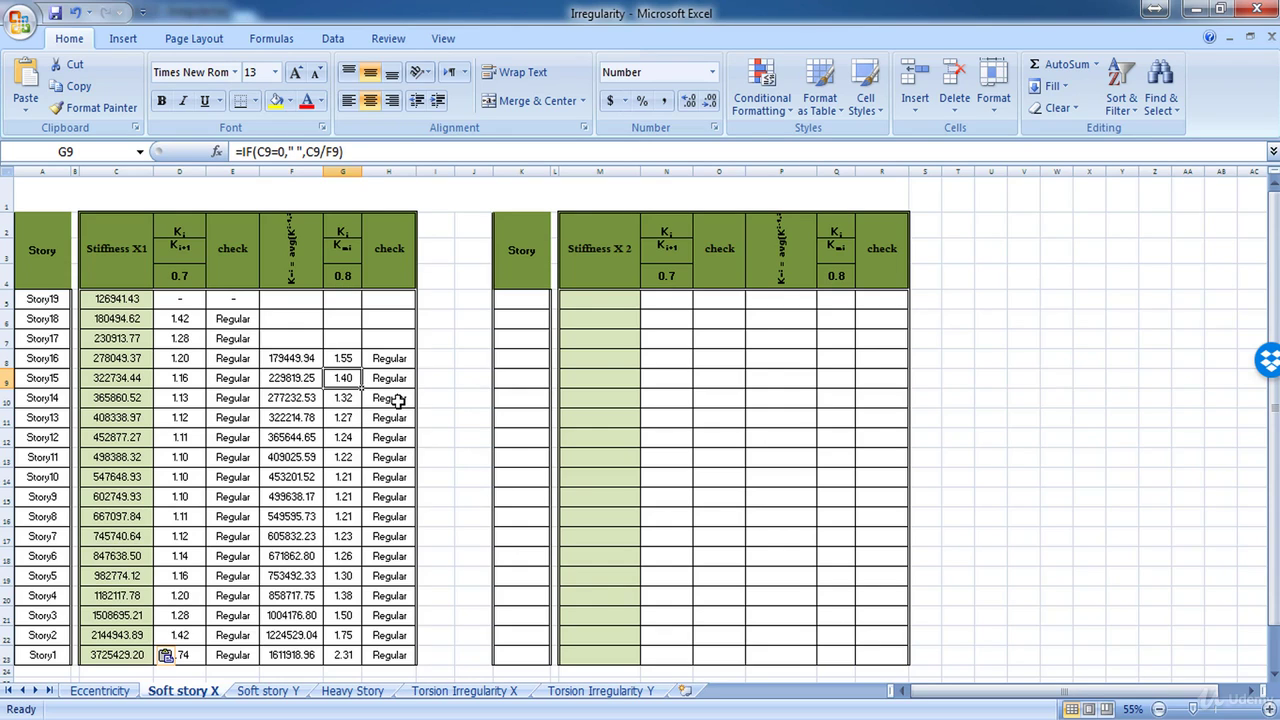
text(0.8)
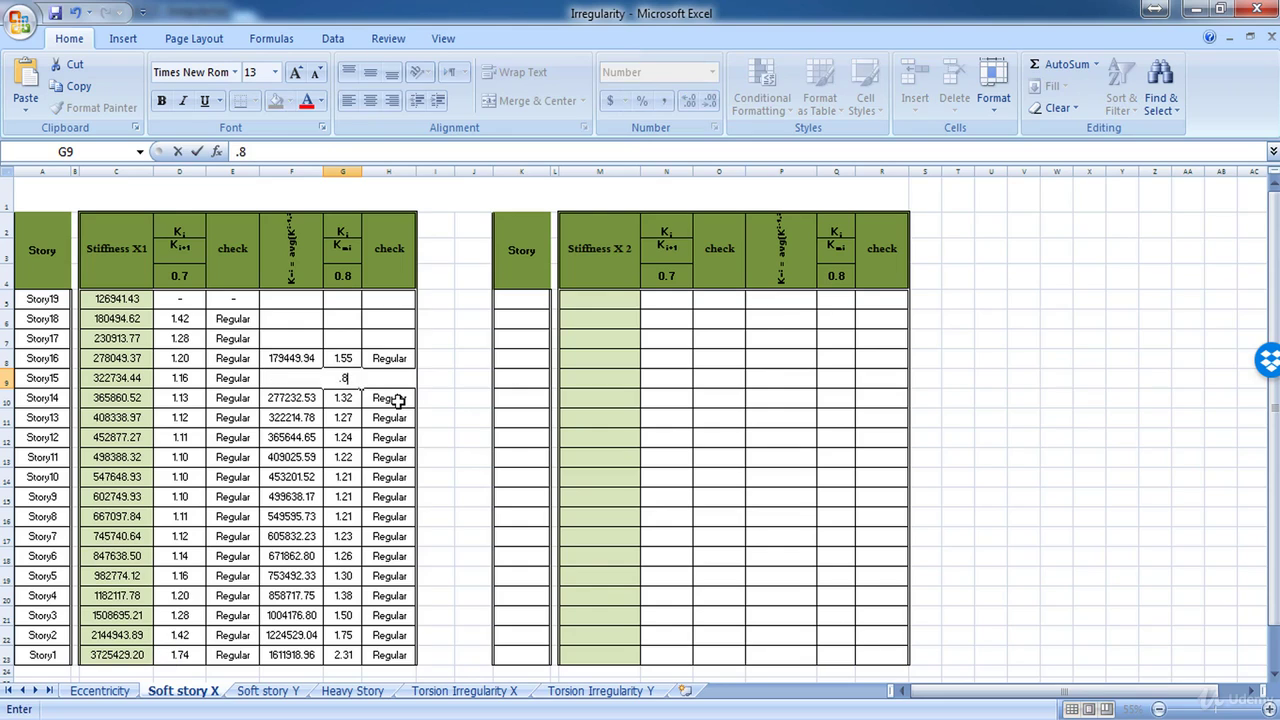
key(Return)
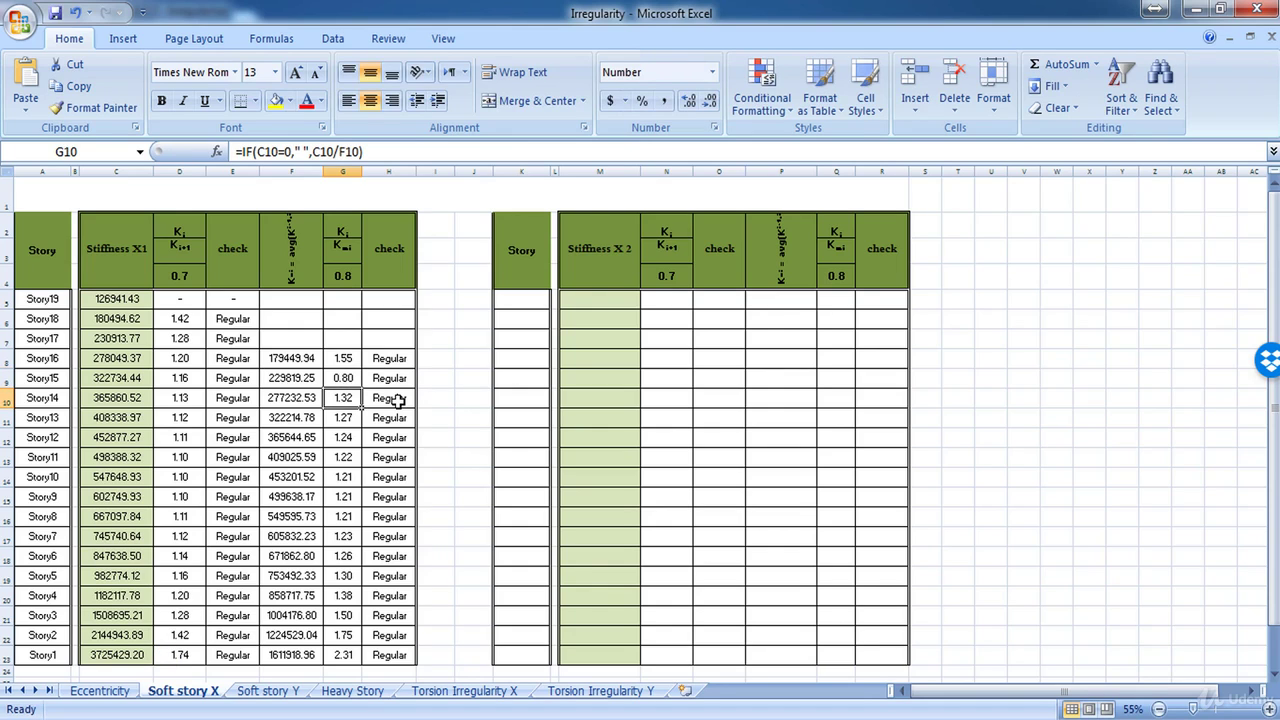
click(348, 379)
text(0.7)
key(Return)
key(ctrl+z)
key(ctrl+z)
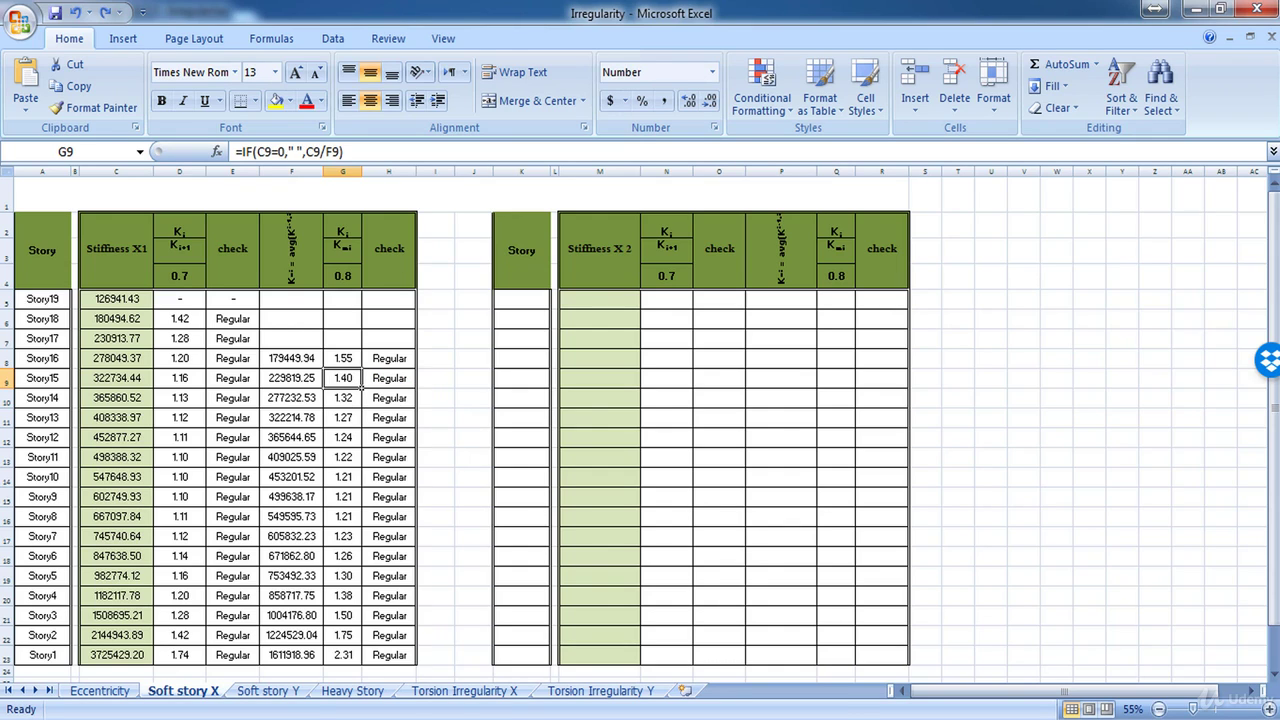
Step: Switch back to ETABS and change the Story Stiffness load case filter to EY 1
key(alt+Tab)
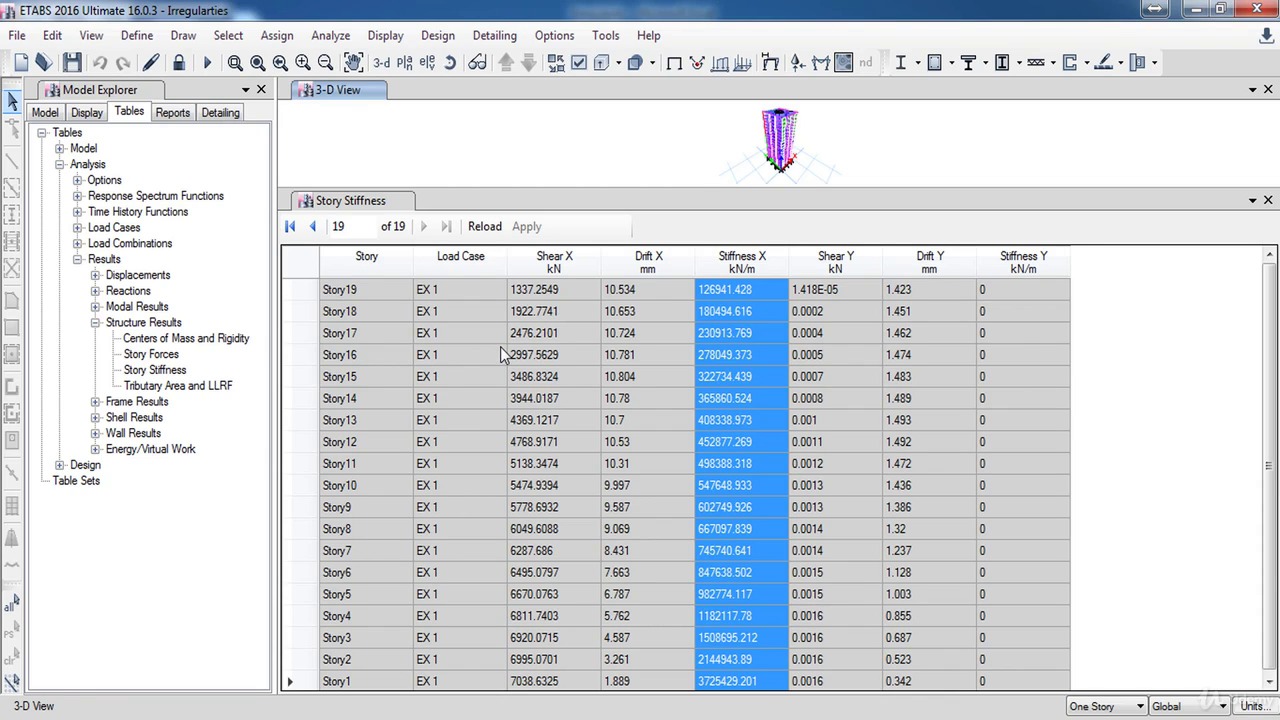
click(457, 264)
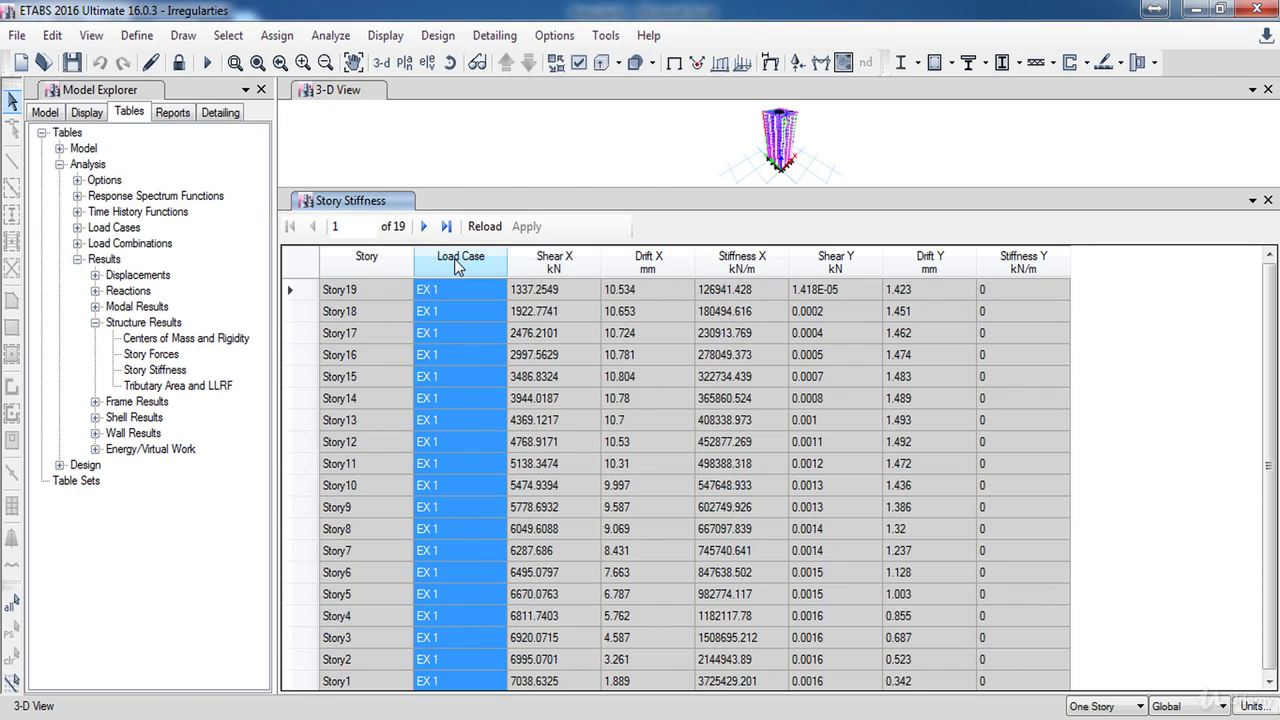
right_click(457, 264)
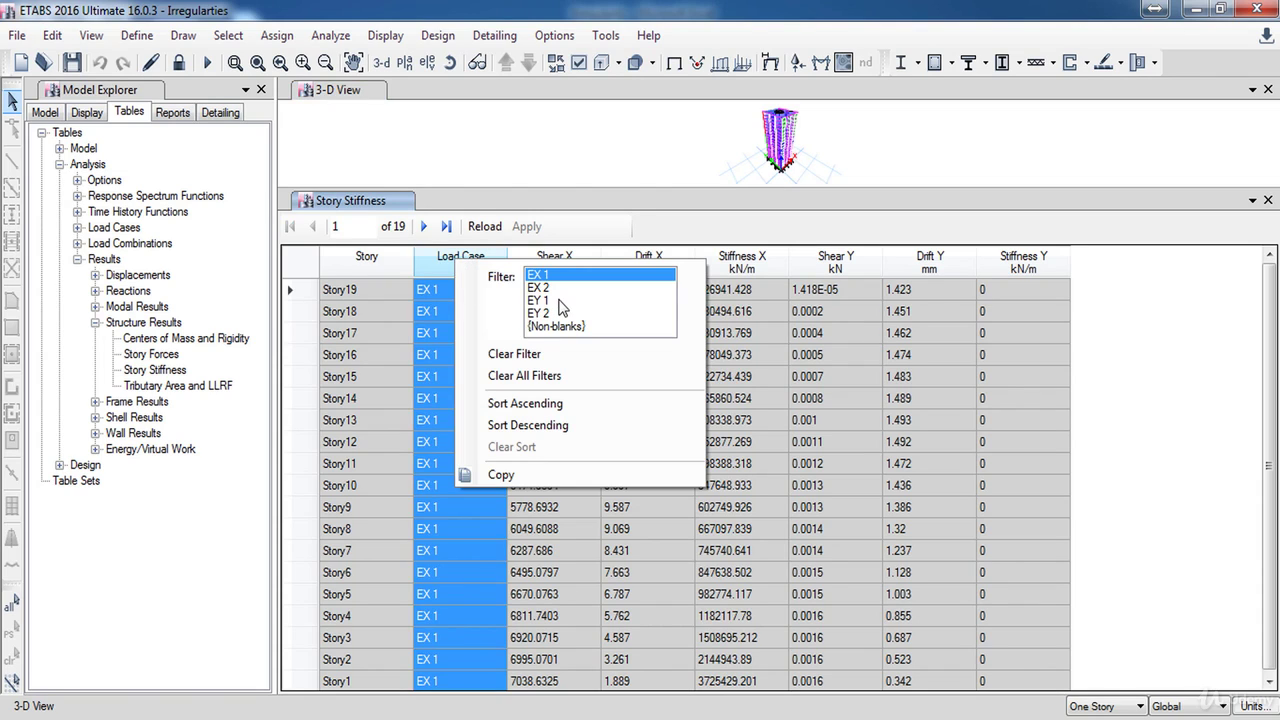
click(553, 301)
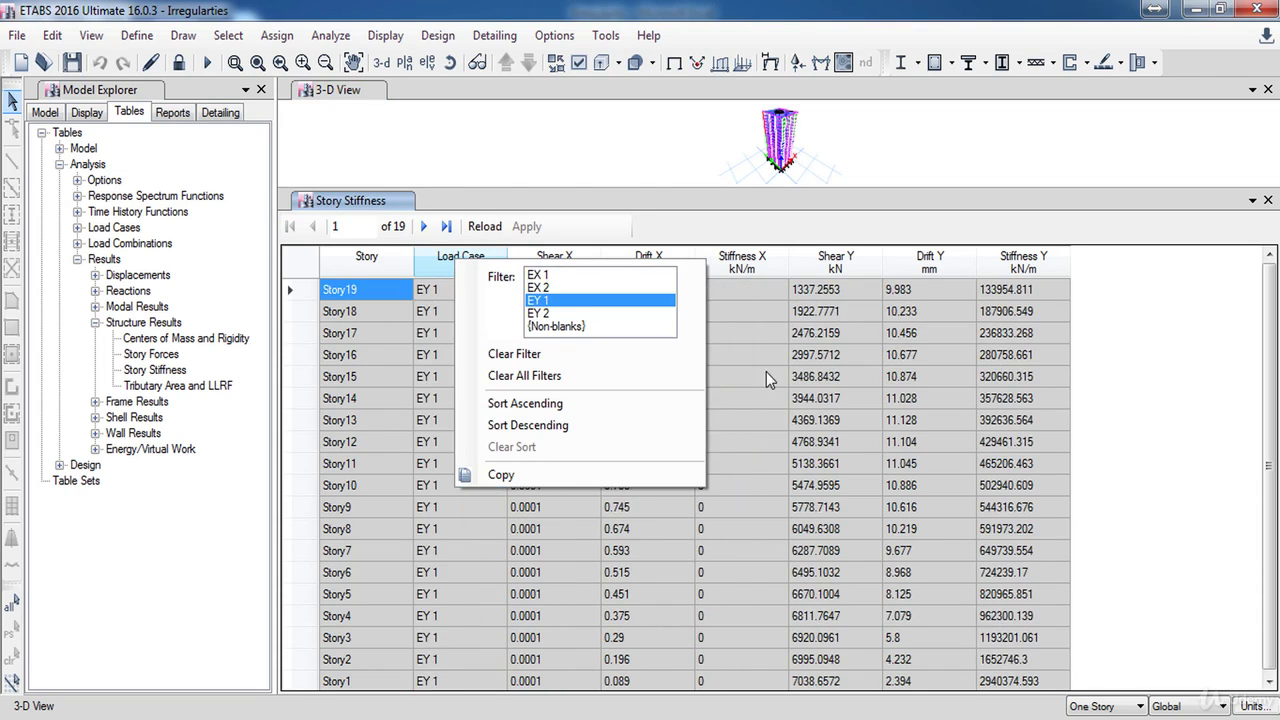
click(763, 360)
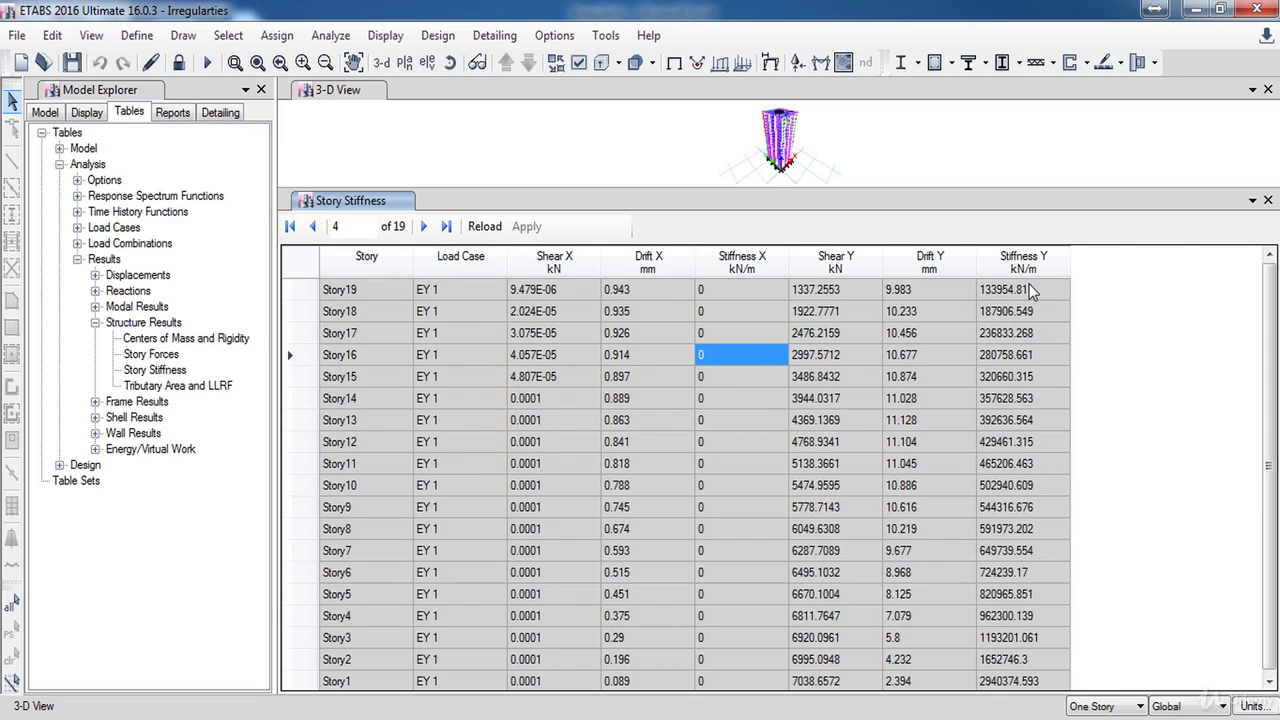
Step: Copy the Stiffness Y values for Story19 through Story1
drag(1036, 289, 1000, 685)
right_click(1012, 430)
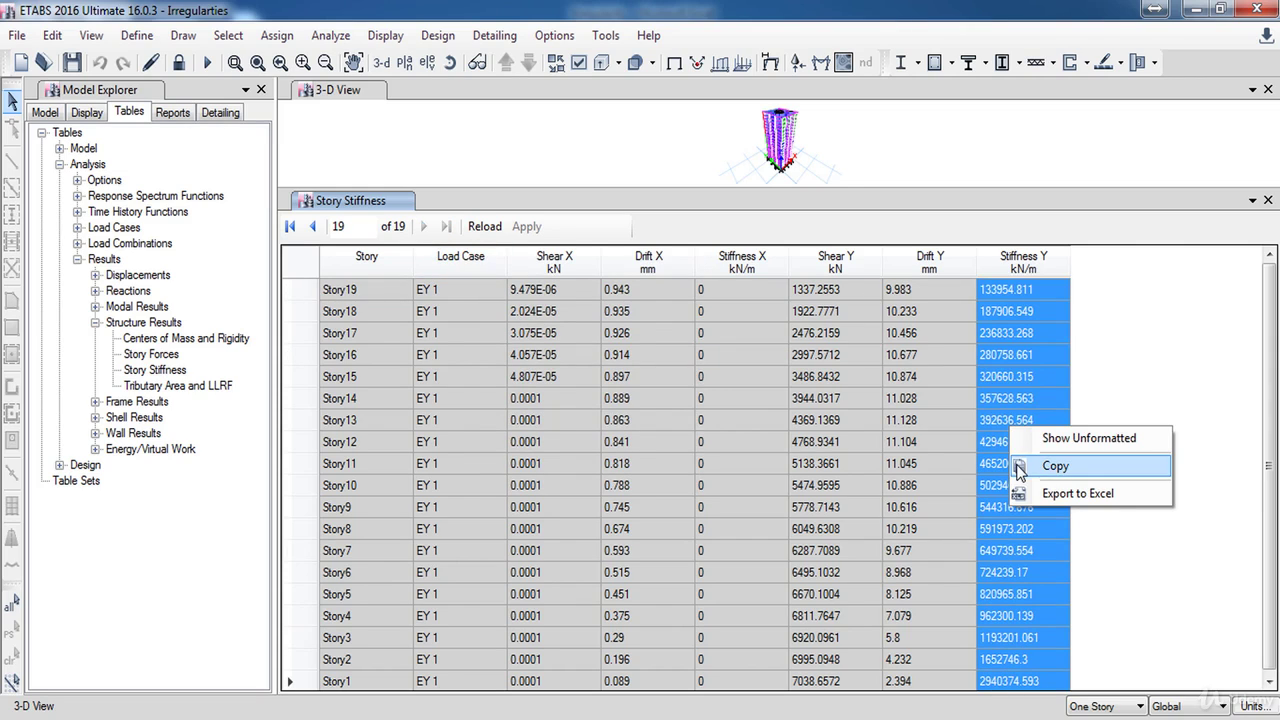
click(1058, 466)
Step: Switch to Excel and paste the values as Text into the Stiffness Y 1 column, starting at C5 of the Soft story Y sheet
key(alt+Tab)
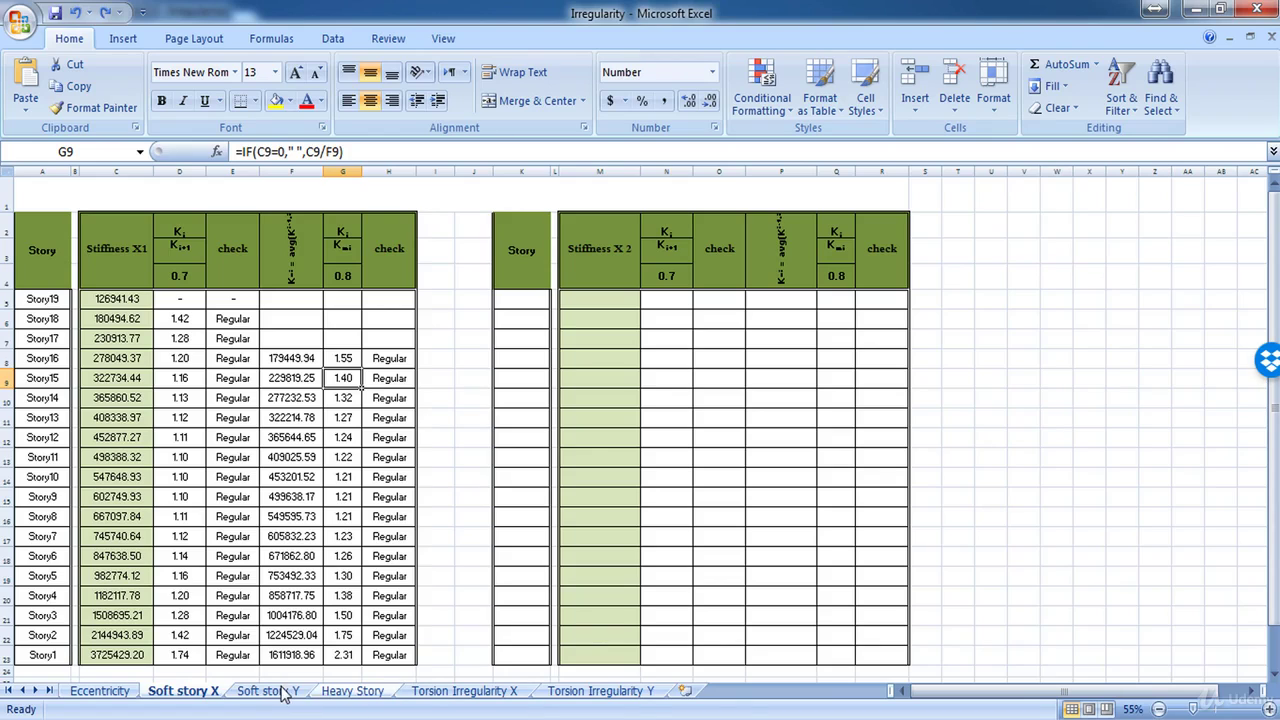
click(270, 690)
right_click(116, 301)
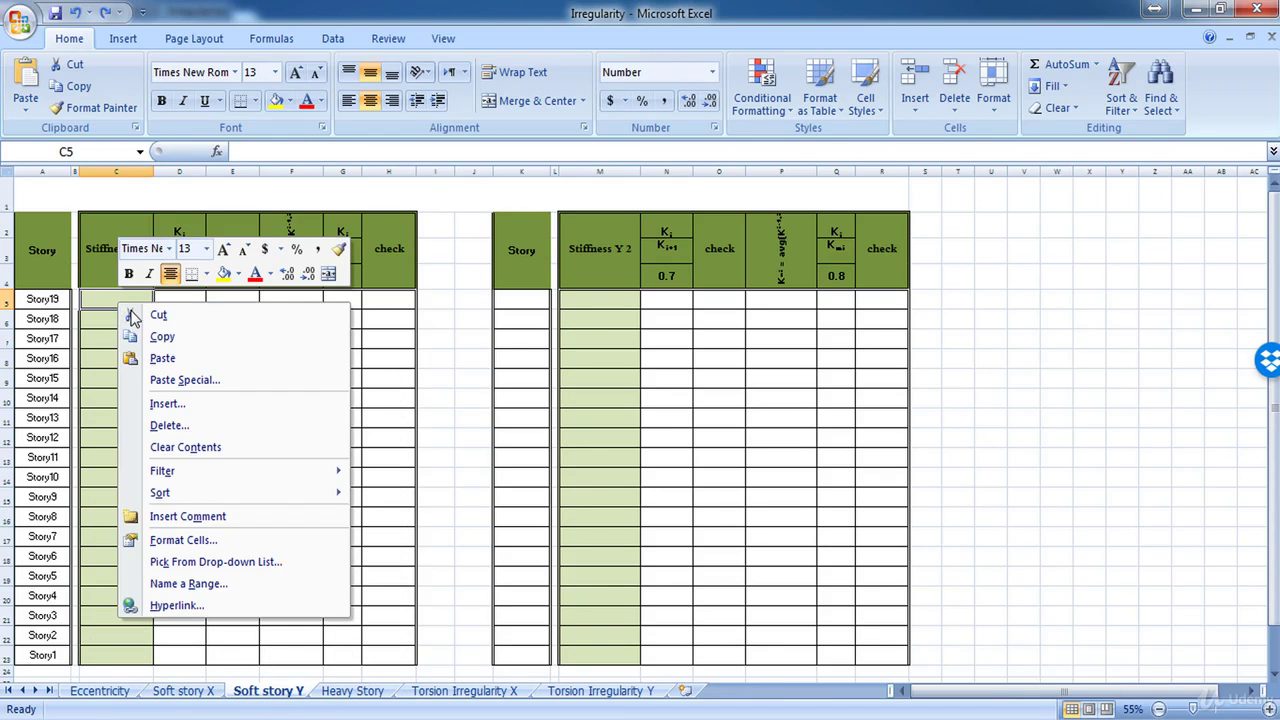
click(172, 380)
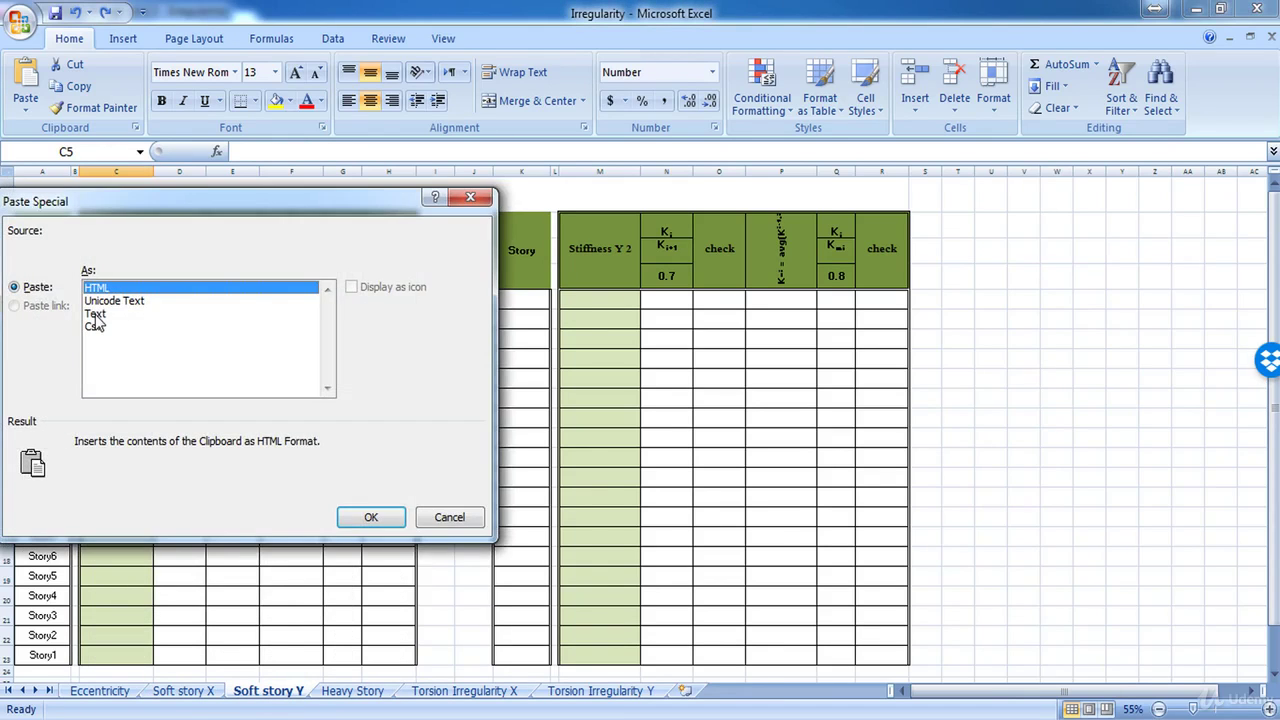
click(200, 313)
click(365, 517)
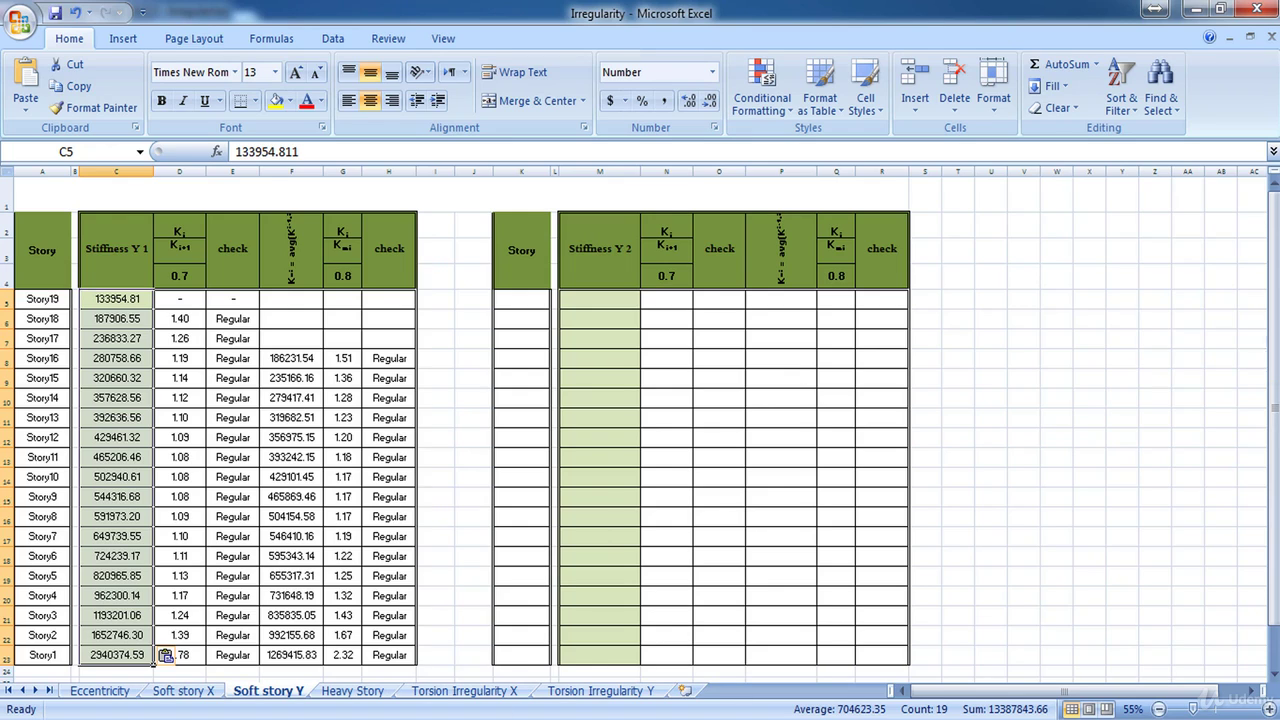
Step: Switch to the irregularity PDF and review the weight (mass) irregularity criterion
key(alt+Tab)
scroll(529, 474, down, 1)
scroll(529, 474, down, 8)
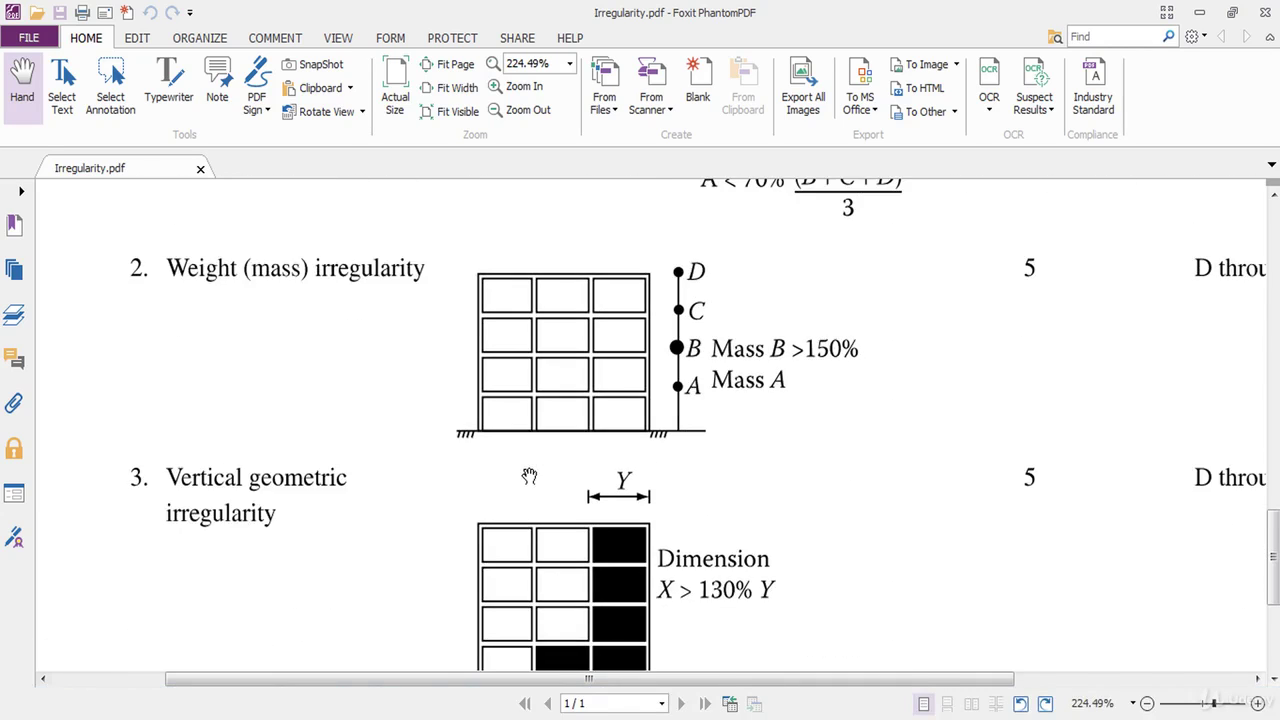
scroll(526, 472, up, 1)
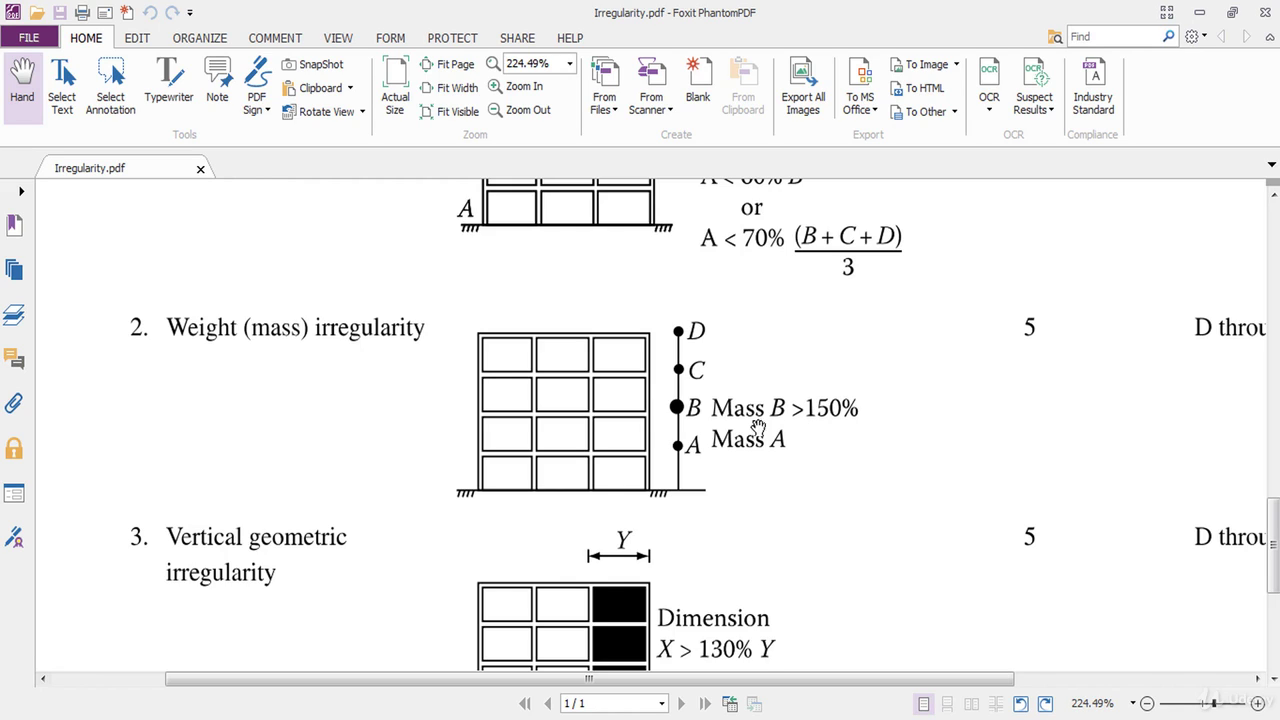
Step: Switch to ETABS and open the Centers of Mass and Rigidity table from the structure results
key(alt+Tab)
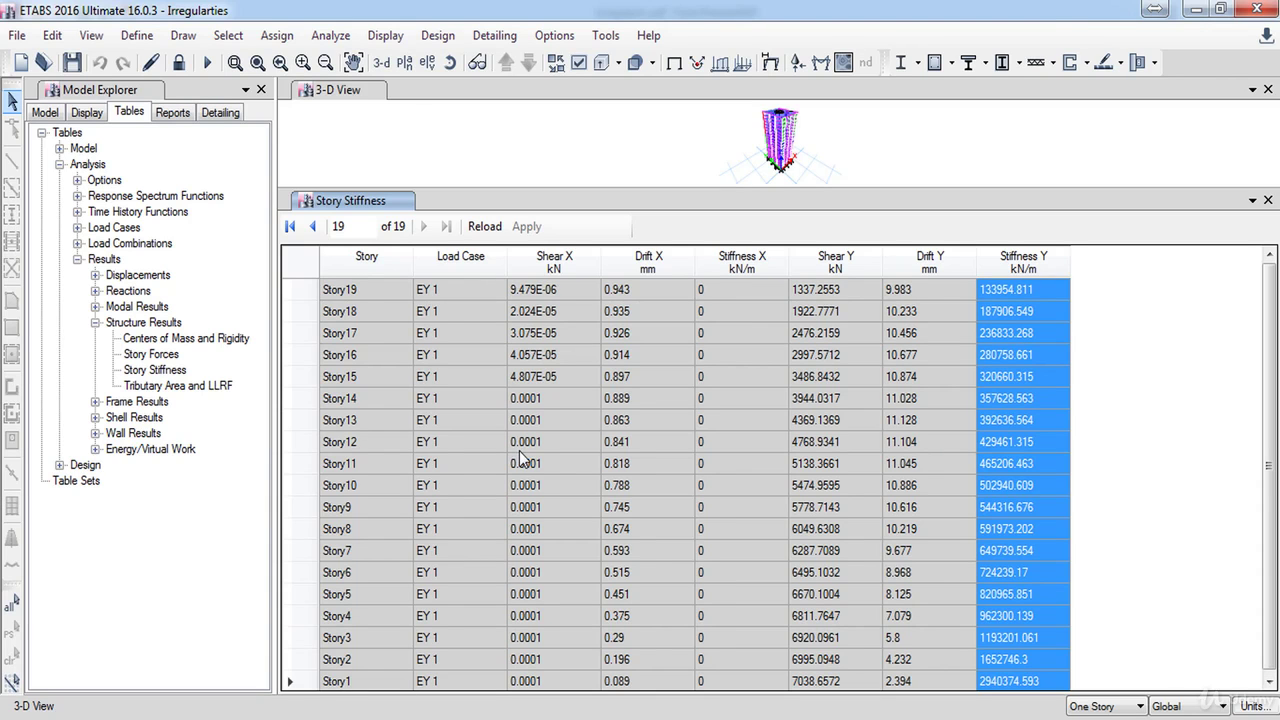
click(143, 339)
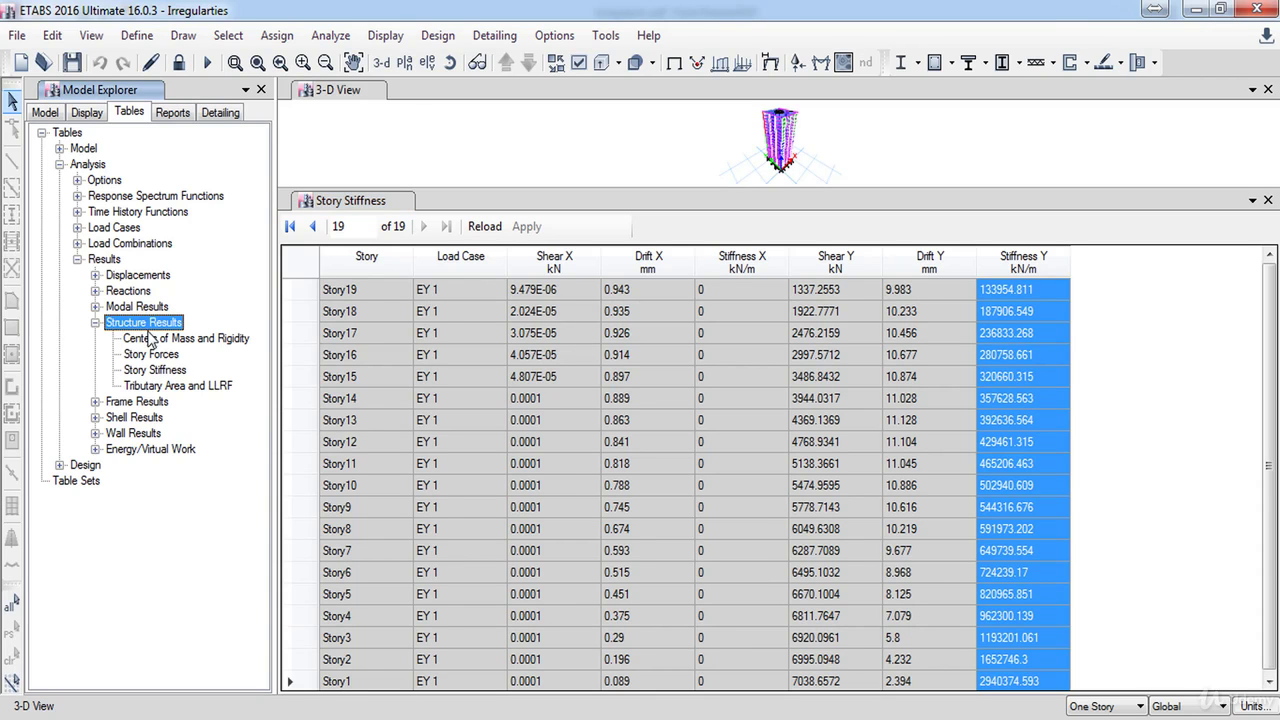
double_click(172, 341)
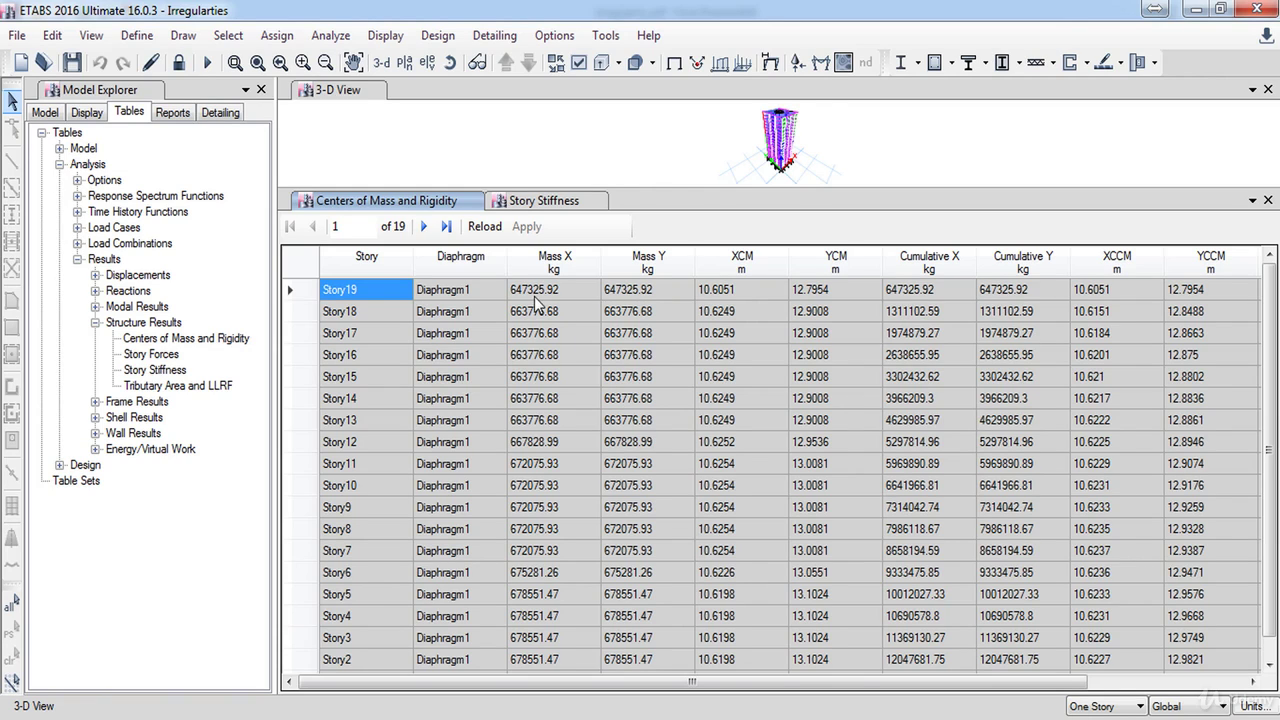
Step: Copy the Mass X and Mass Y values for Story19 through Story1
drag(533, 289, 636, 713)
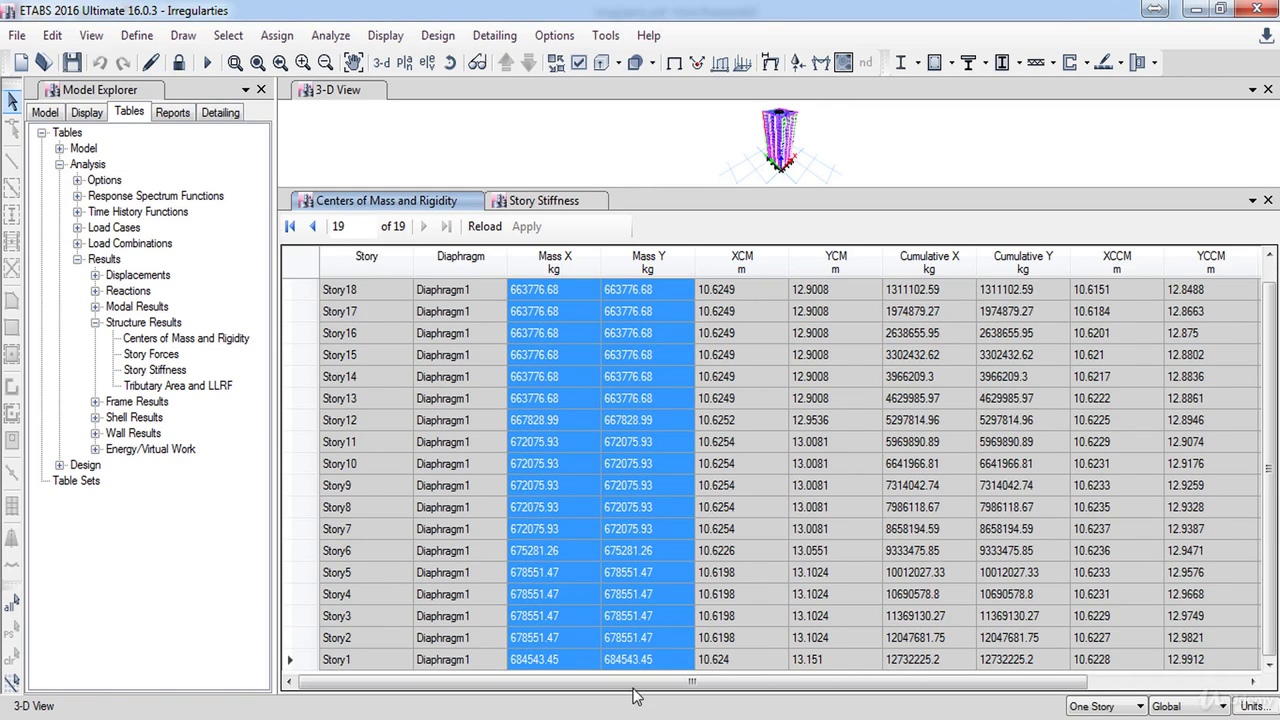
right_click(560, 435)
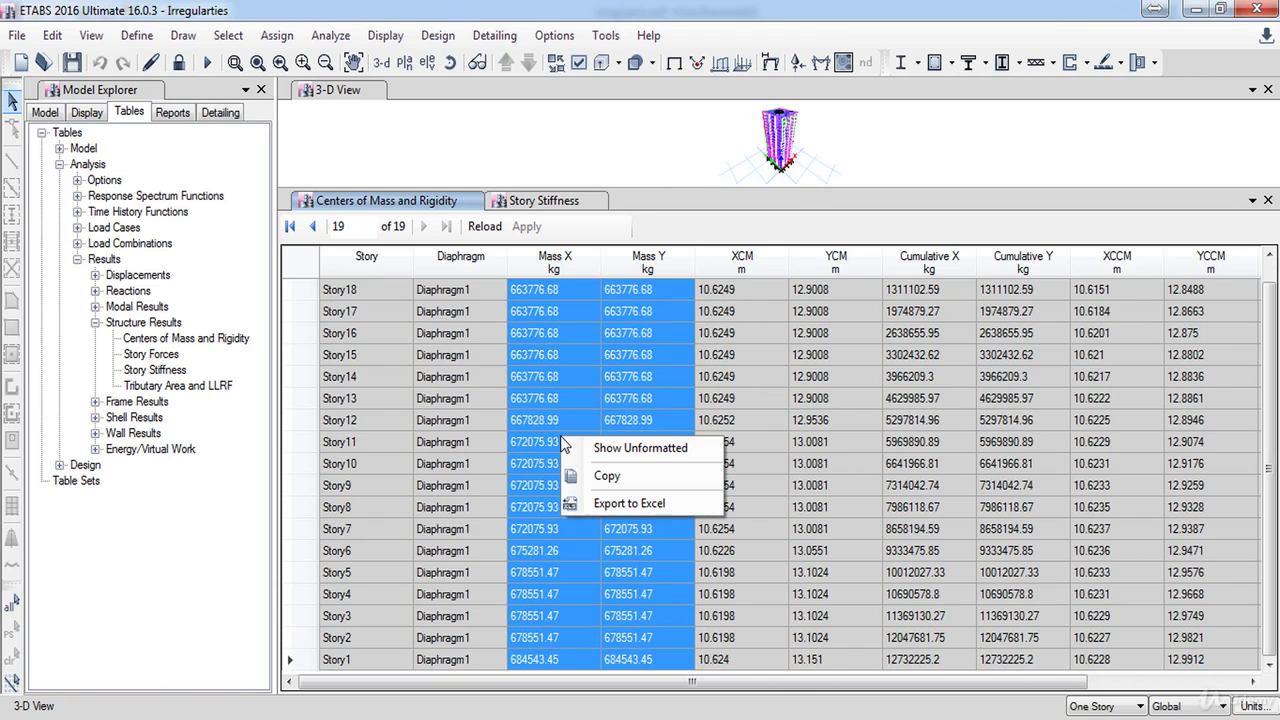
click(600, 478)
Step: Switch to Excel and paste the masses as Text into the Mass X and Mass Y columns, starting at C4 of the Heavy Story sheet
key(alt+Tab)
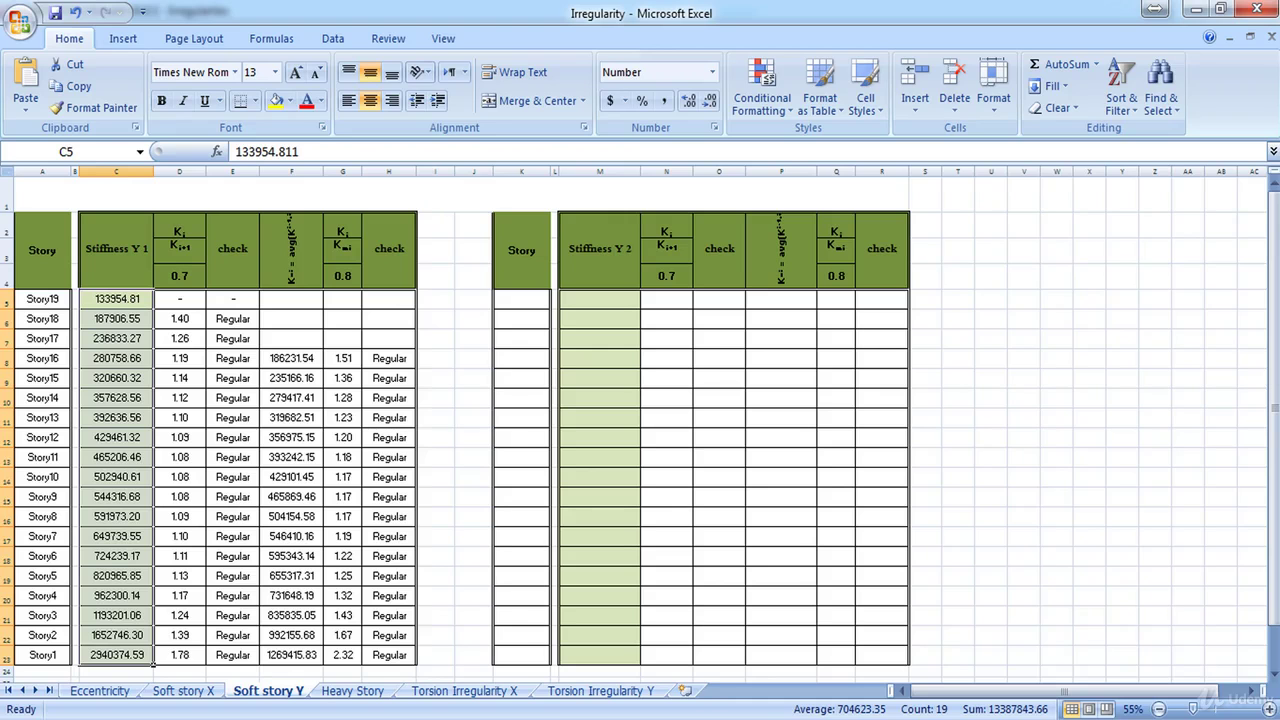
click(356, 693)
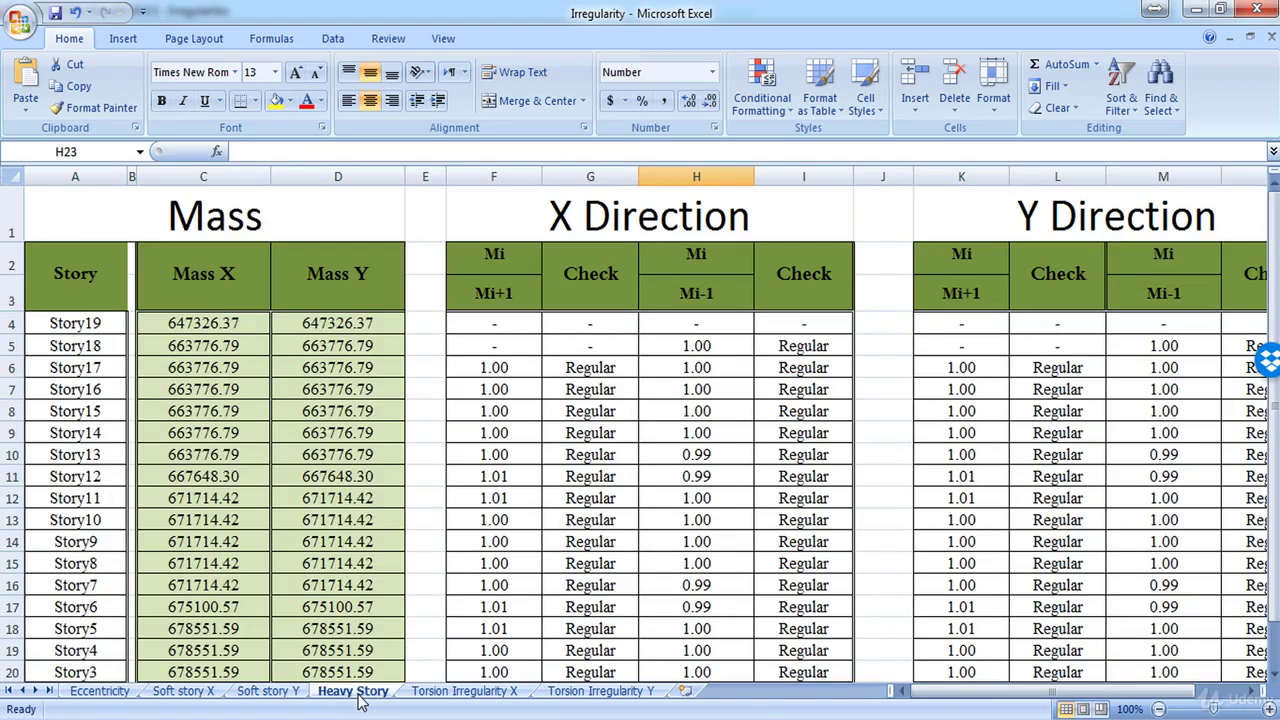
click(195, 320)
right_click(195, 320)
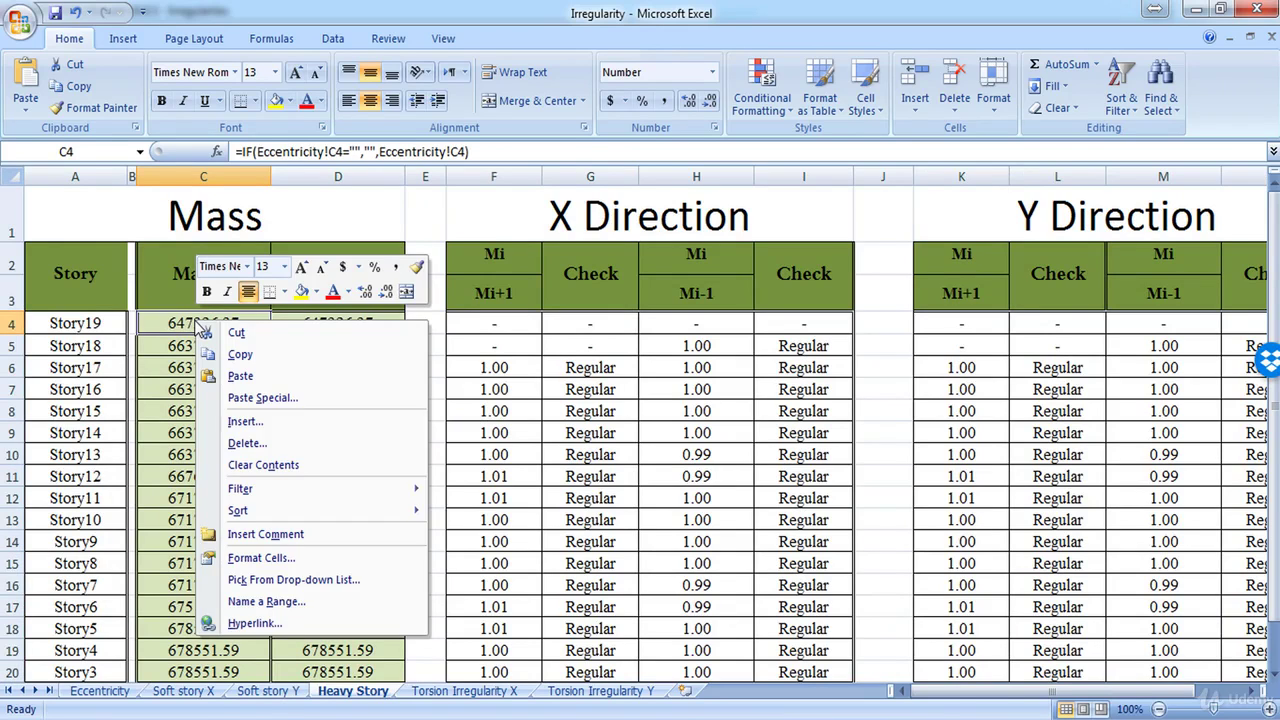
click(262, 398)
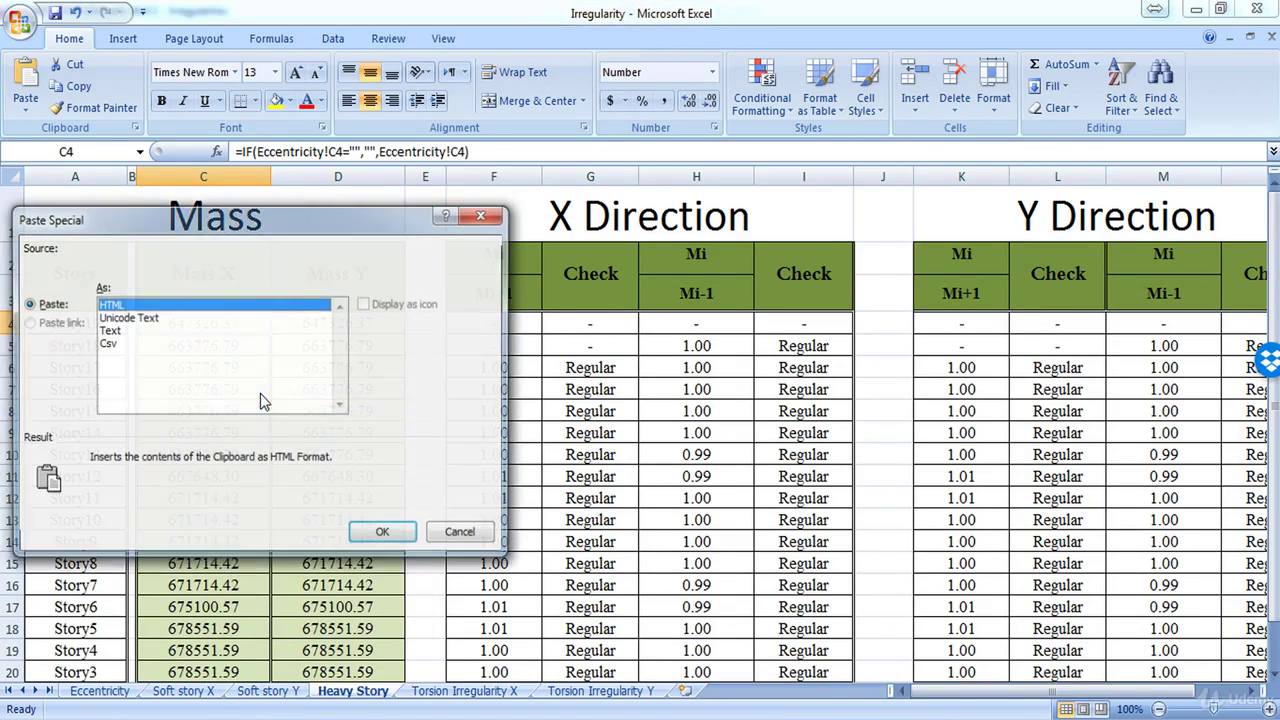
click(107, 330)
click(384, 534)
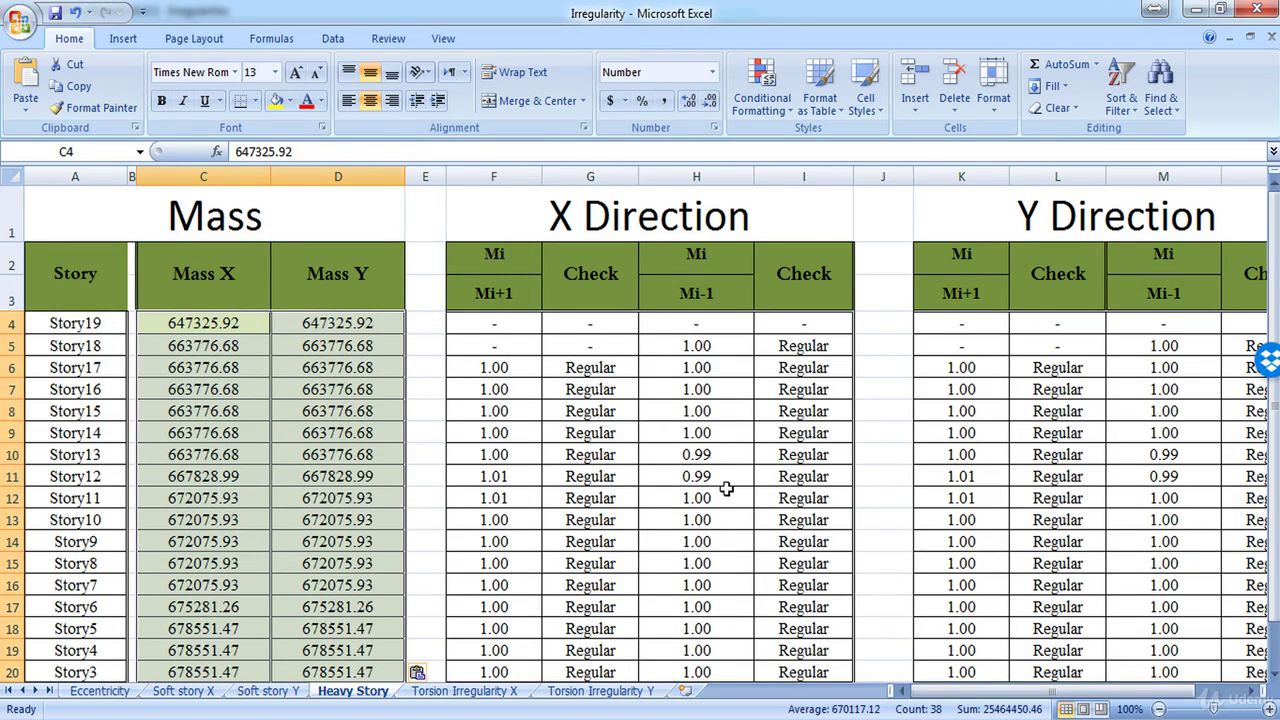
scroll(724, 490, down, 1)
scroll(726, 488, up, 1)
ctrl+scroll(700, 394, down, 1)
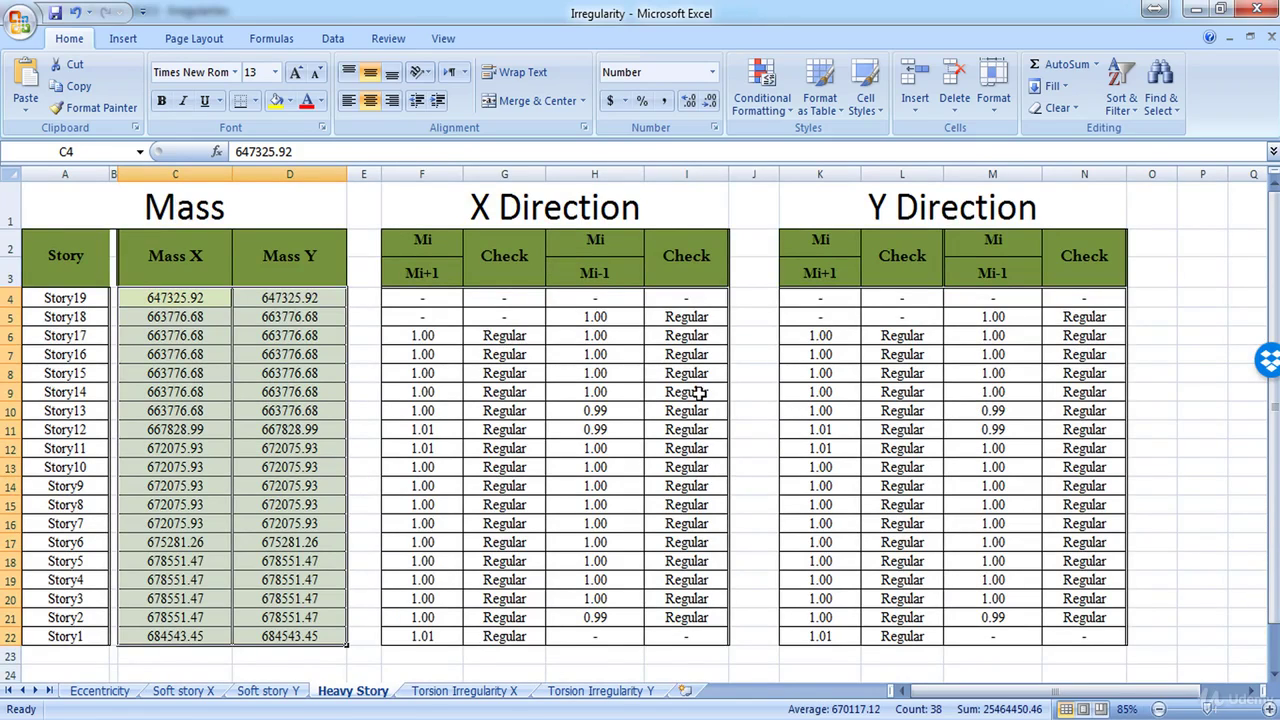